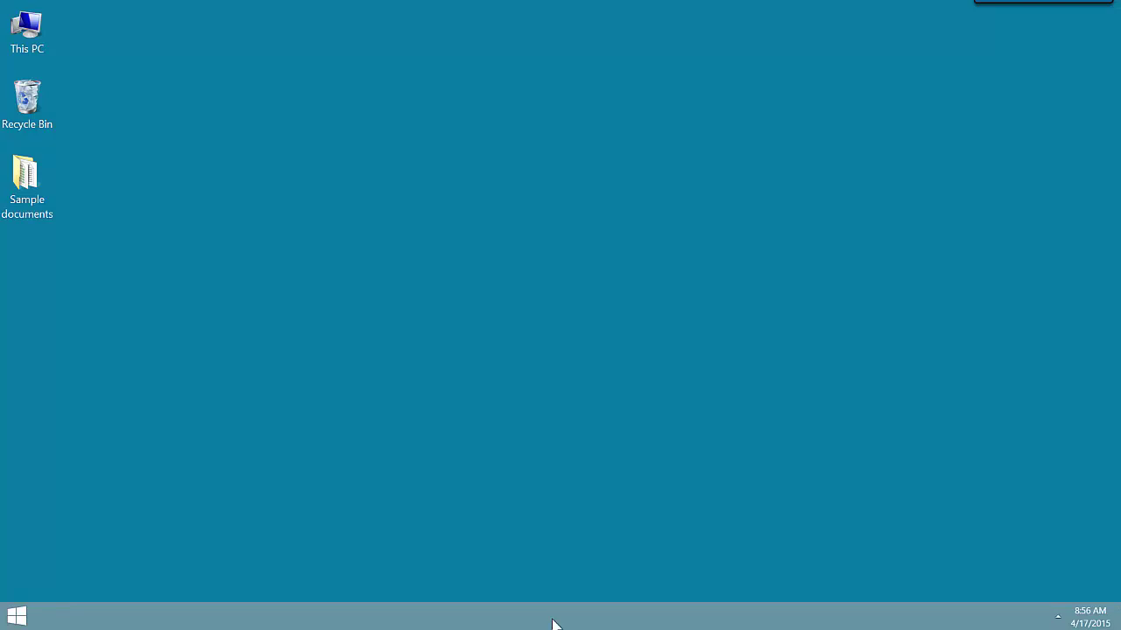
Move the unlocked taskbar to the right and left screen edges and back to the bottom, and try resizing its height
right_click(553, 622)
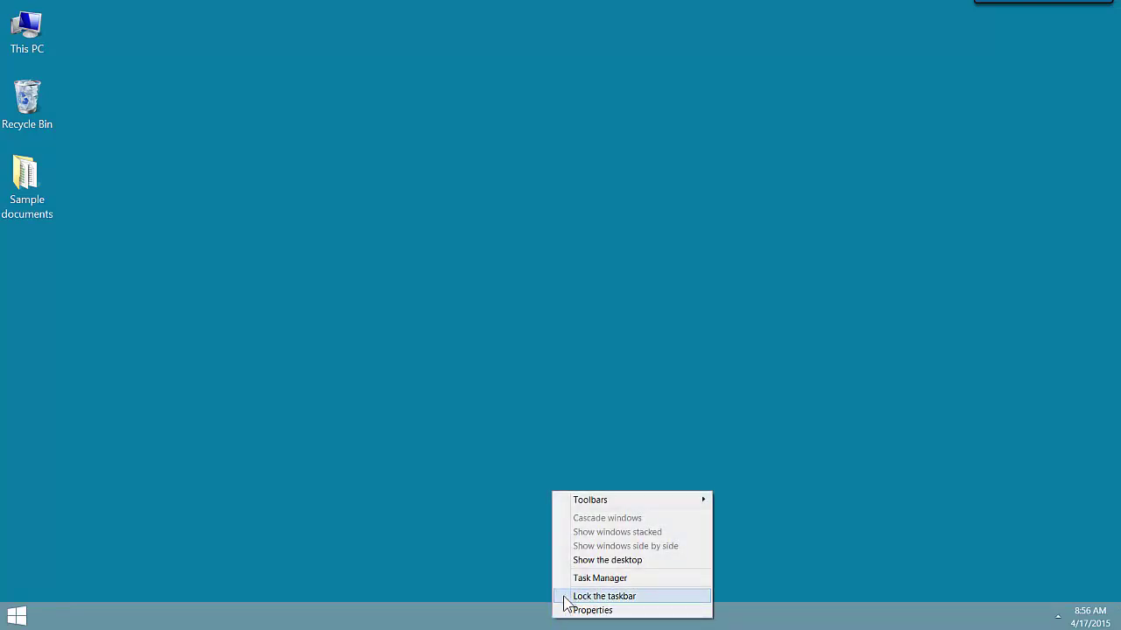
left_click_drag(540, 618, 882, 458)
left_click_drag(1040, 400, 145, 275)
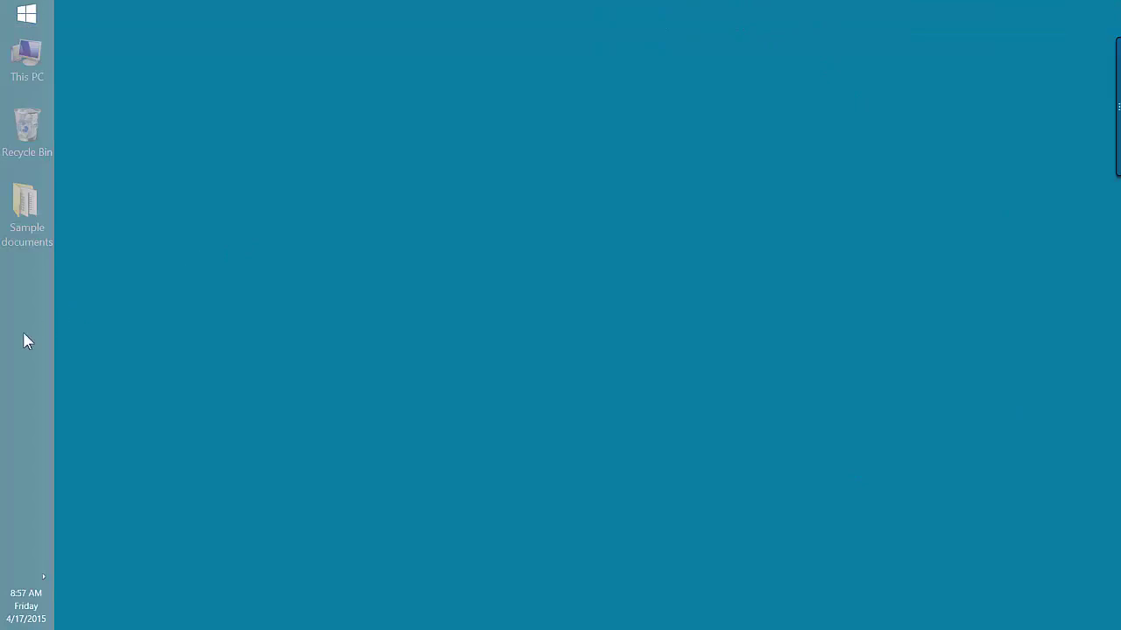
left_click_drag(25, 342, 582, 624)
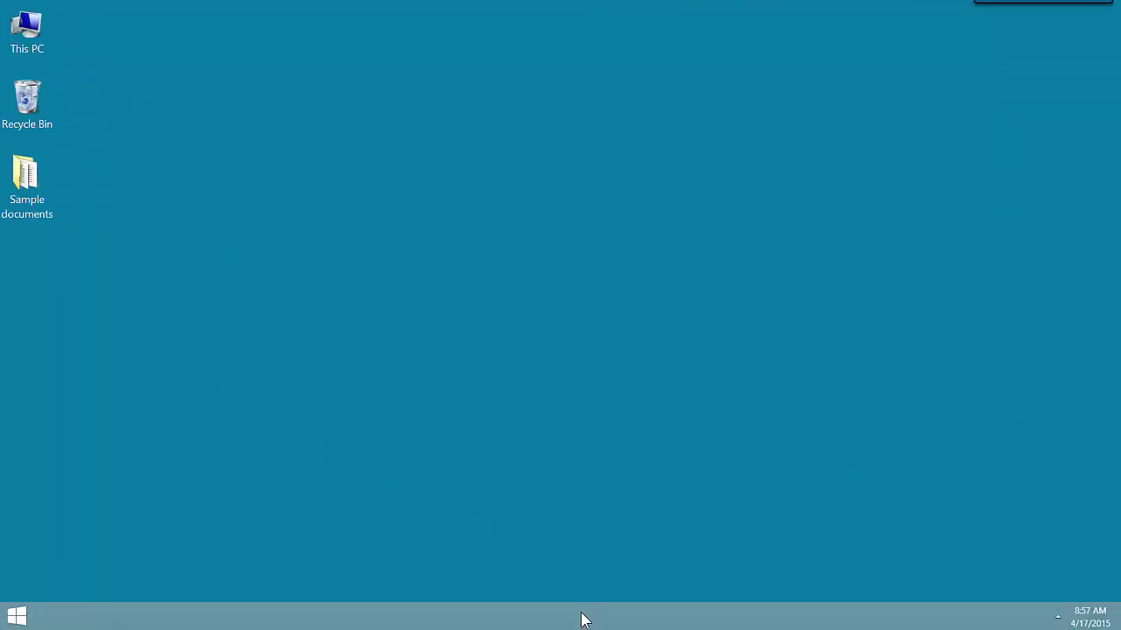
left_click_drag(581, 603, 575, 579)
Open the taskbar properties, enable auto-hiding of the taskbar and apply the change
right_click(571, 622)
left_click(608, 613)
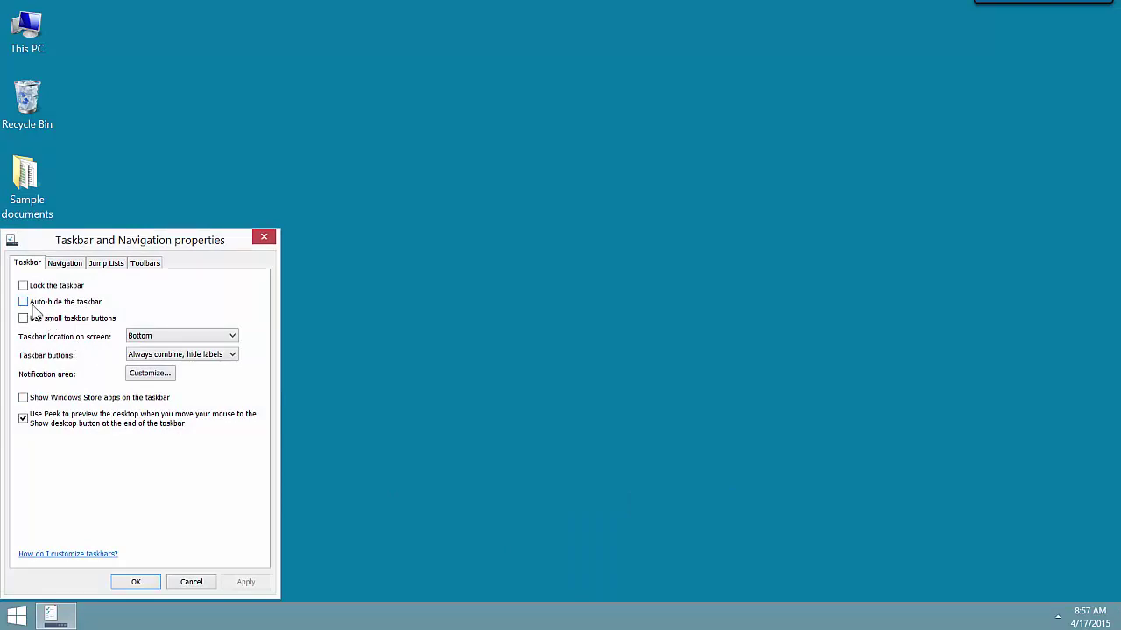
left_click(23, 302)
left_click(237, 582)
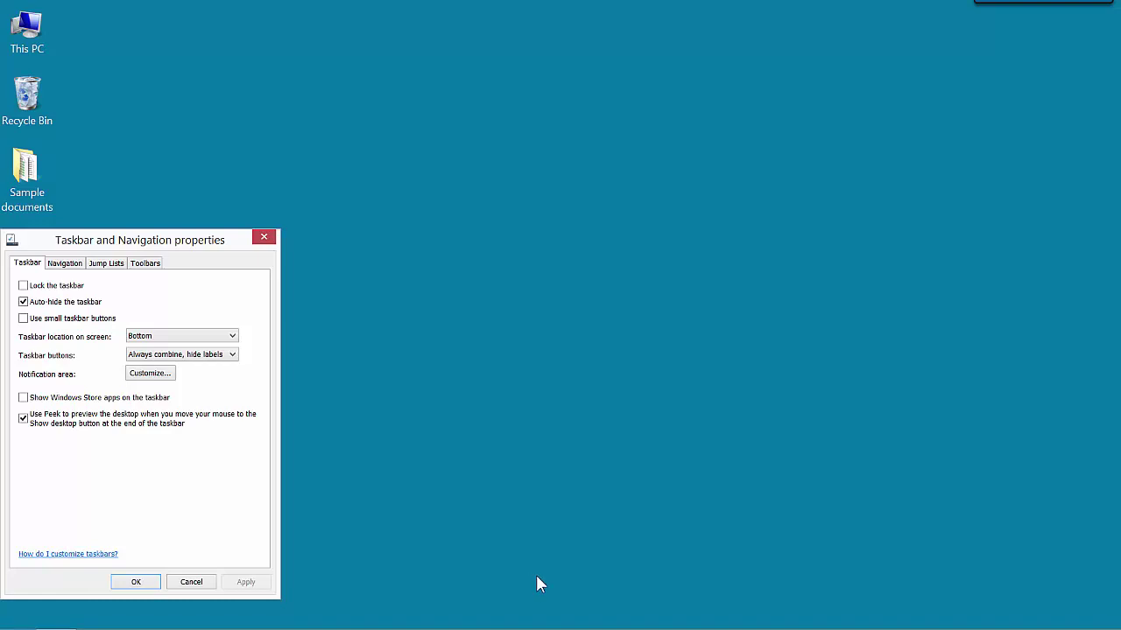
Turn off auto-hiding of the taskbar and confirm the properties
mouse_move(545, 627)
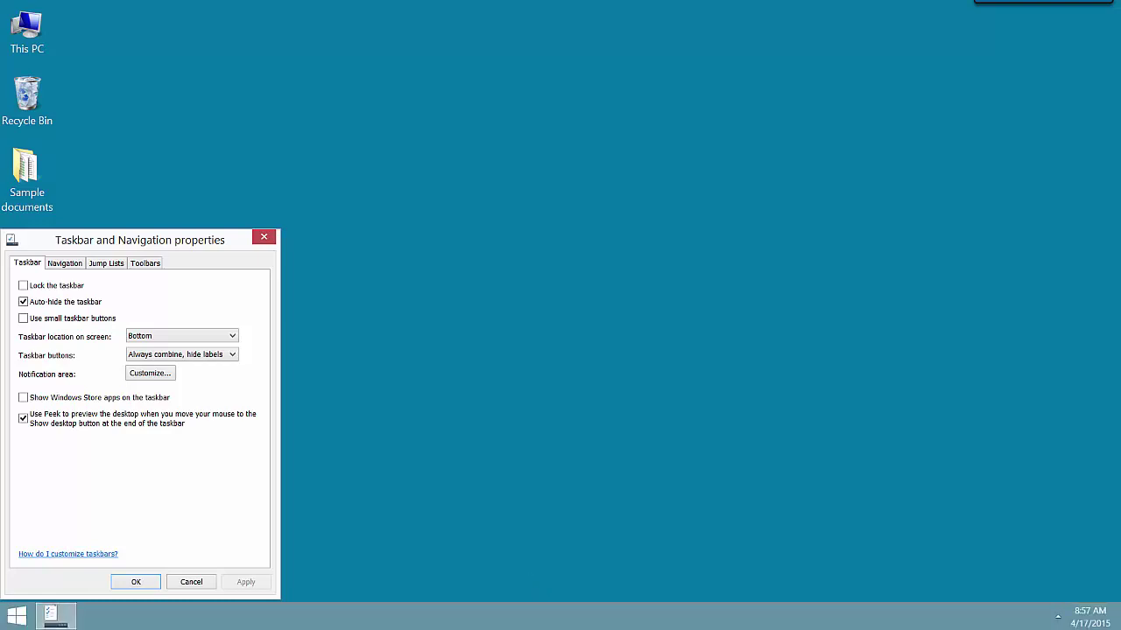
left_click(22, 302)
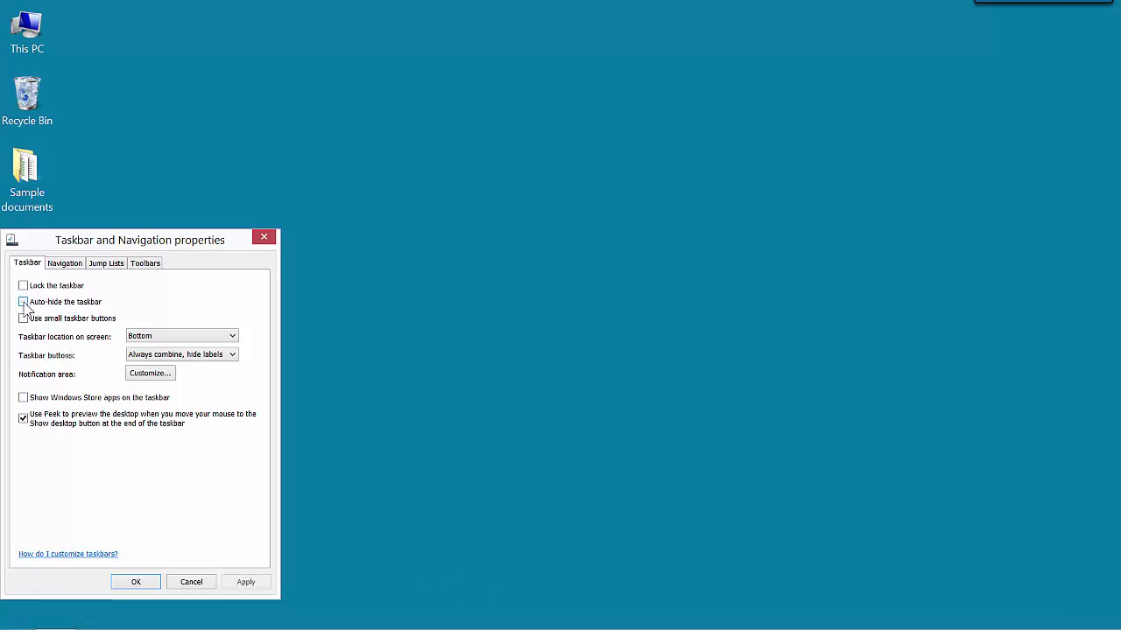
left_click(137, 583)
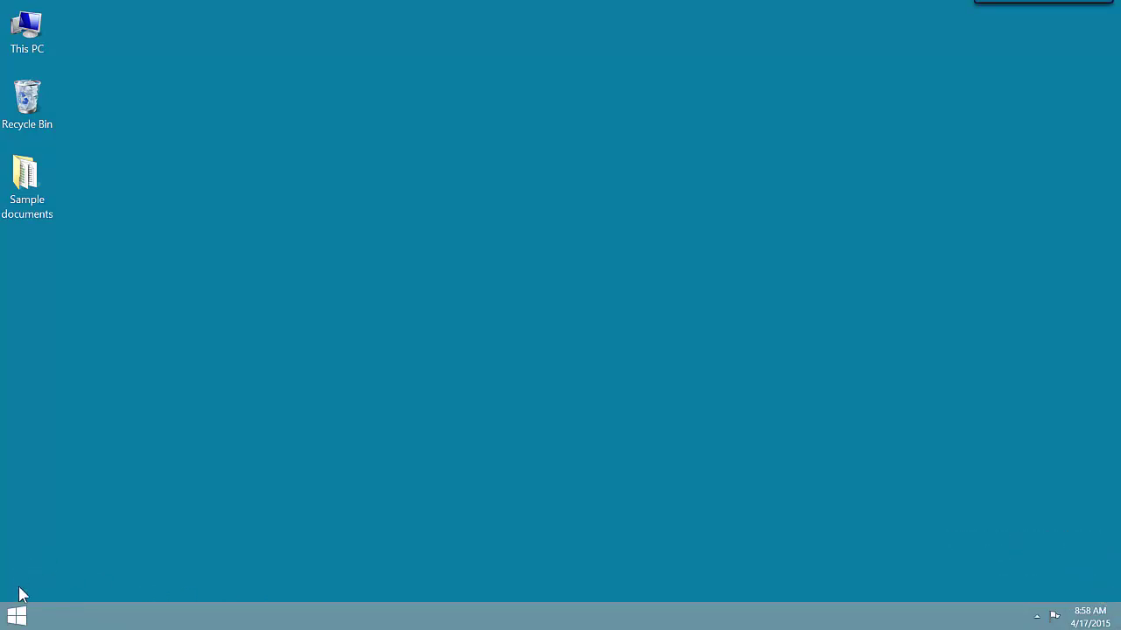
Open the Start menu and close it again, twice
left_click(15, 619)
left_click(16, 618)
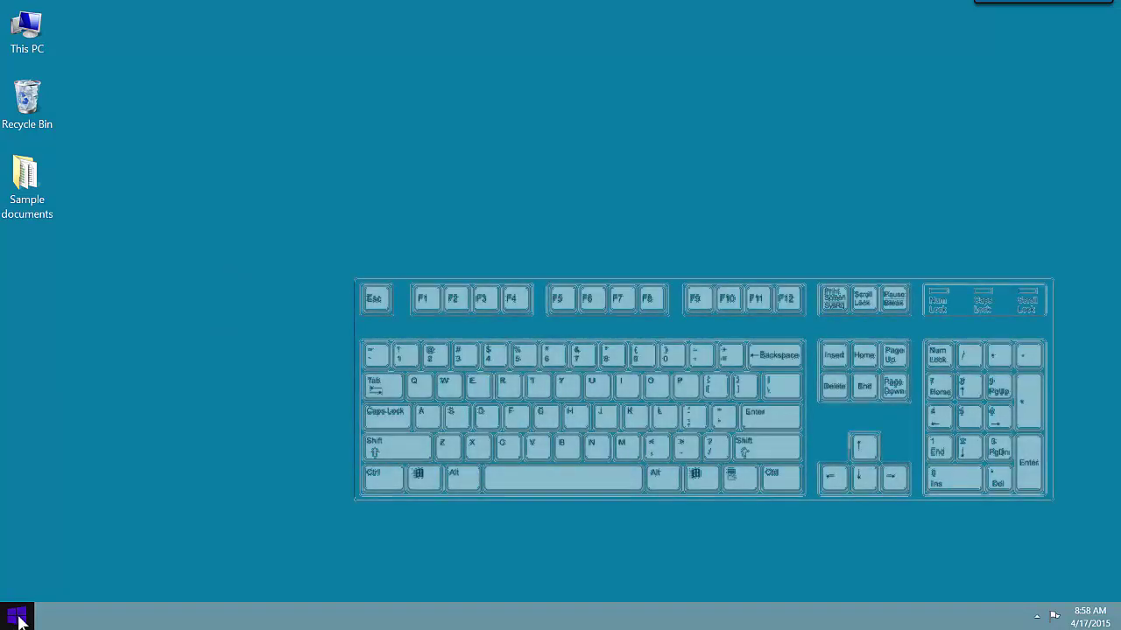
key("super")
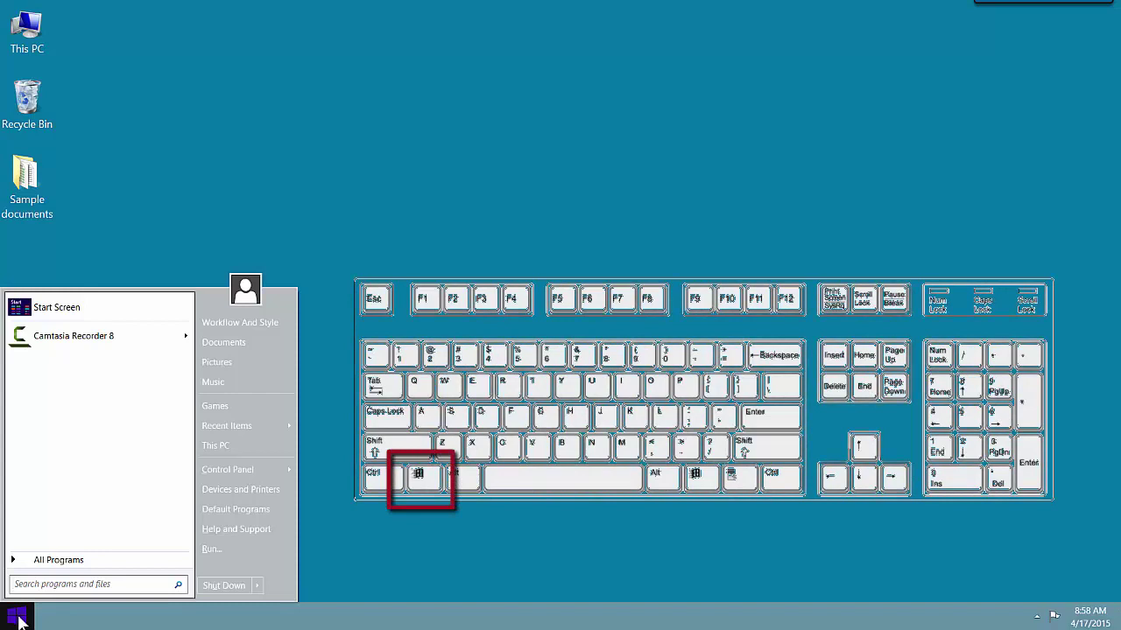
key("super")
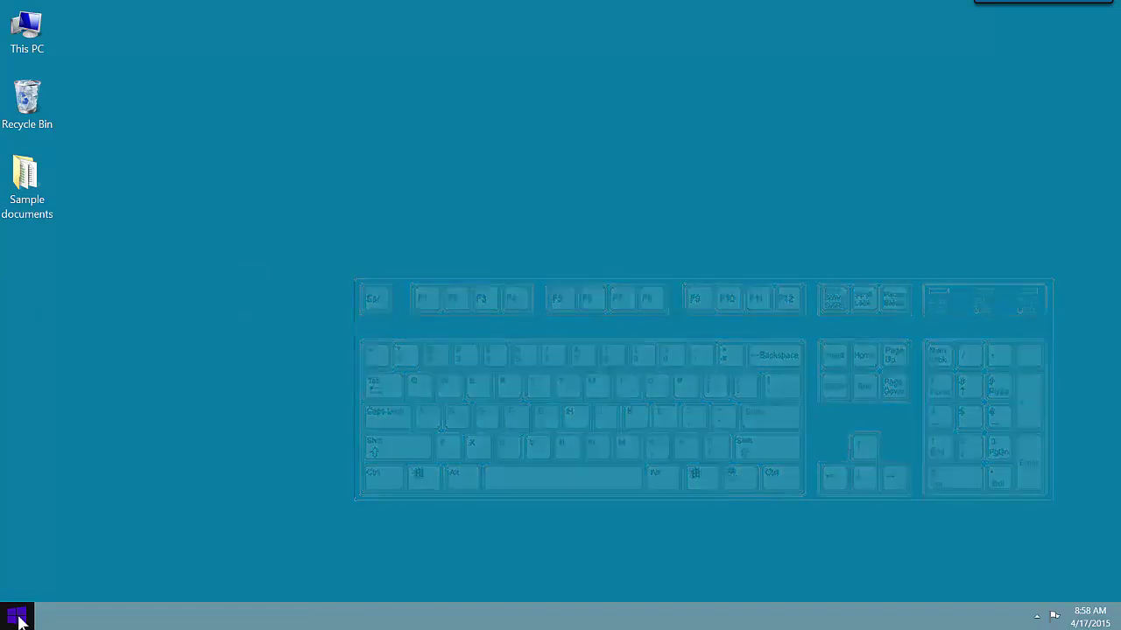
Pin Word 2013 from the Microsoft Office 2013 programs folder to the taskbar, and test the pinned shortcut by launching and closing Word
left_click(17, 617)
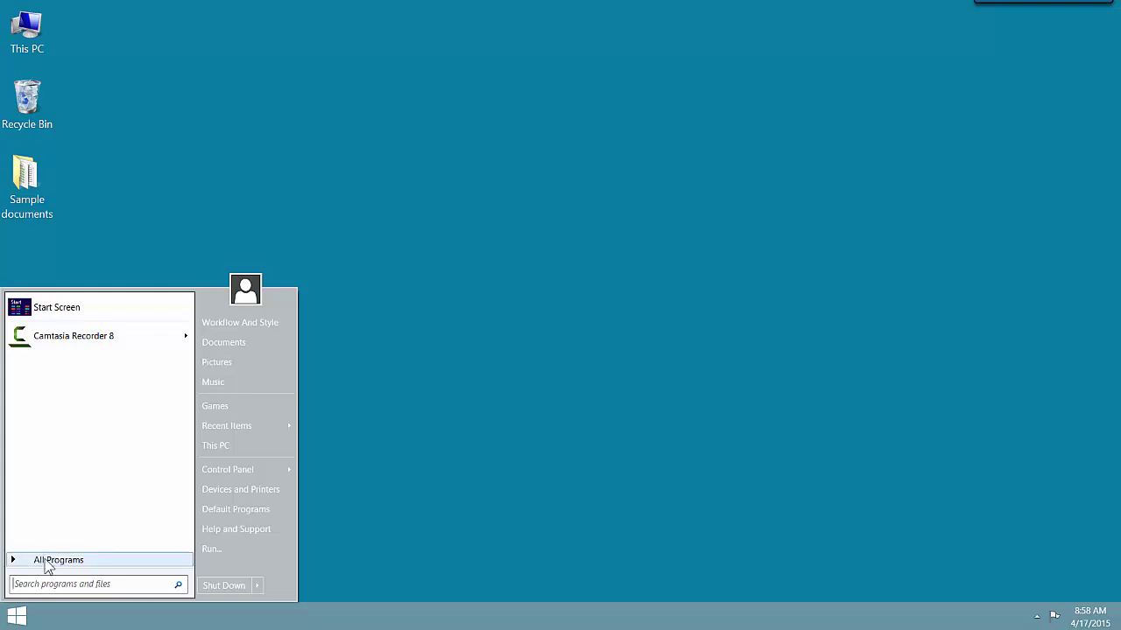
left_click(47, 562)
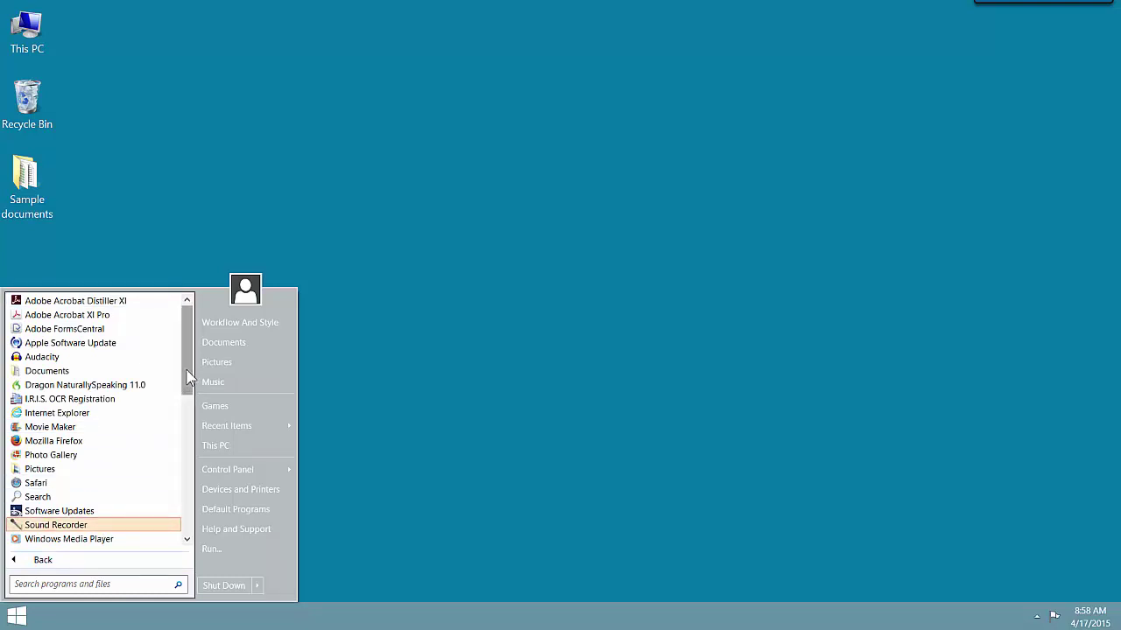
scroll(194, 375, "down", 1)
left_click_drag(195, 375, 194, 492)
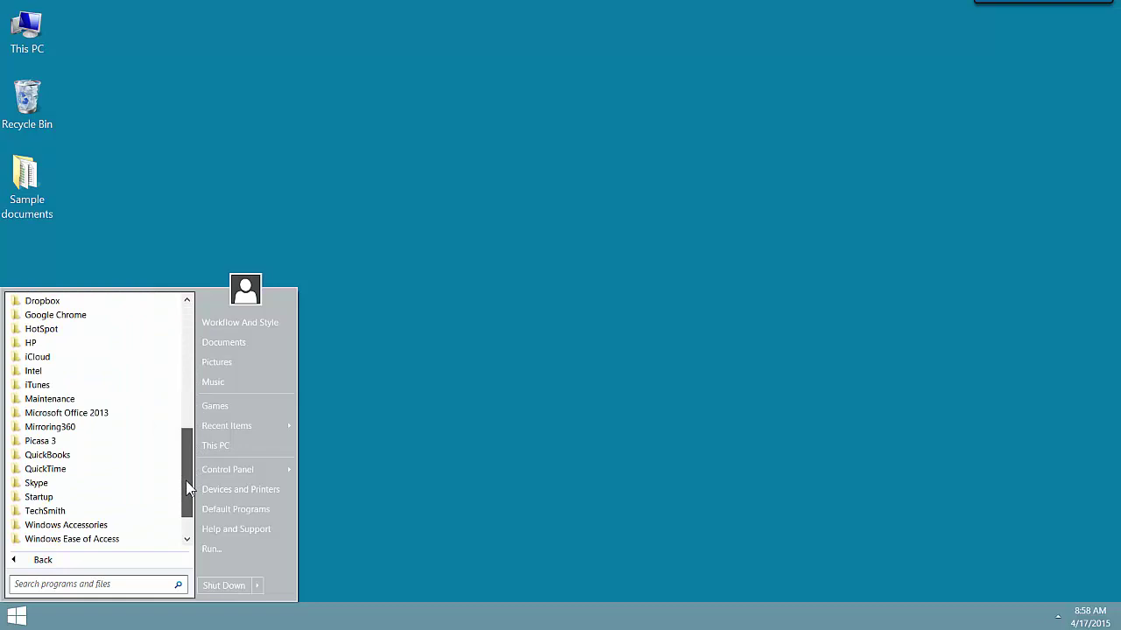
left_click(35, 417)
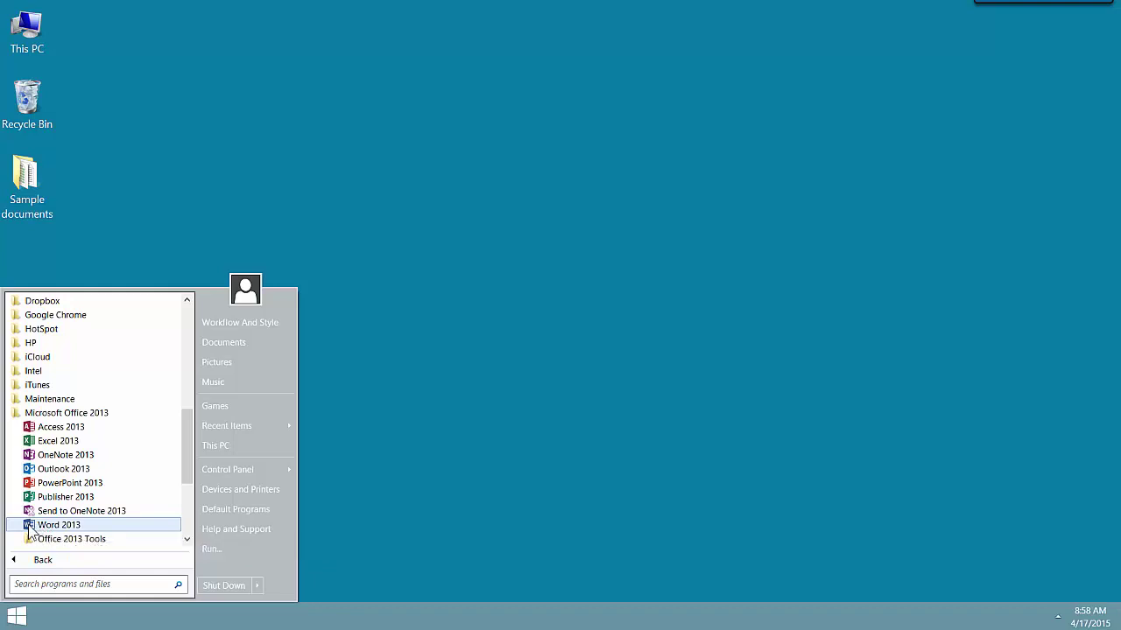
left_click_drag(29, 528, 64, 623)
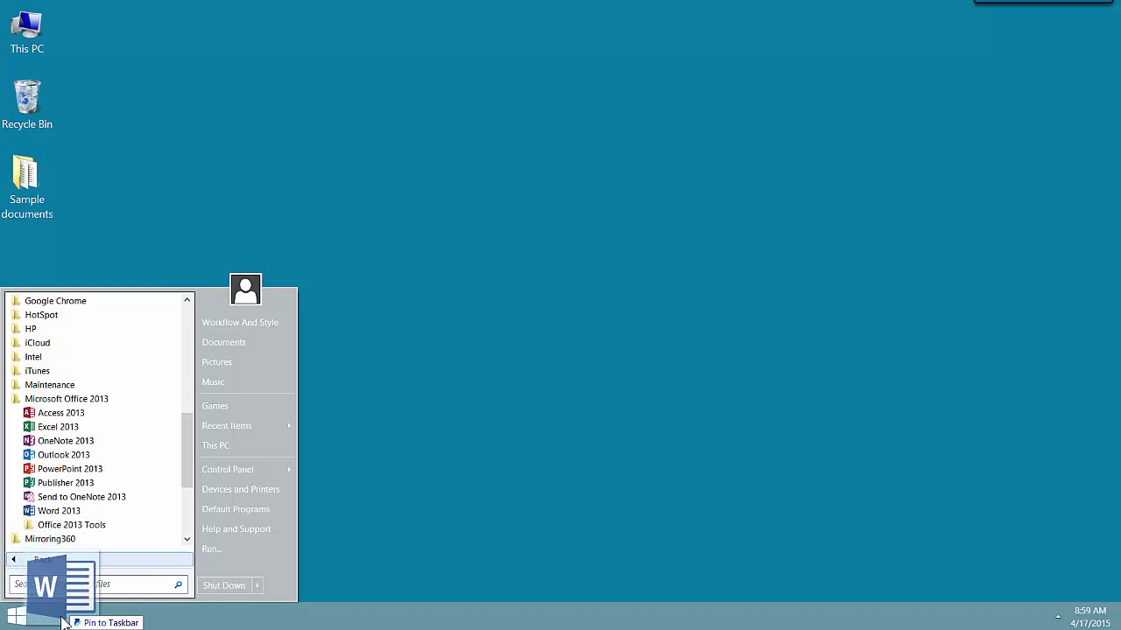
left_click_drag(64, 623, 62, 621)
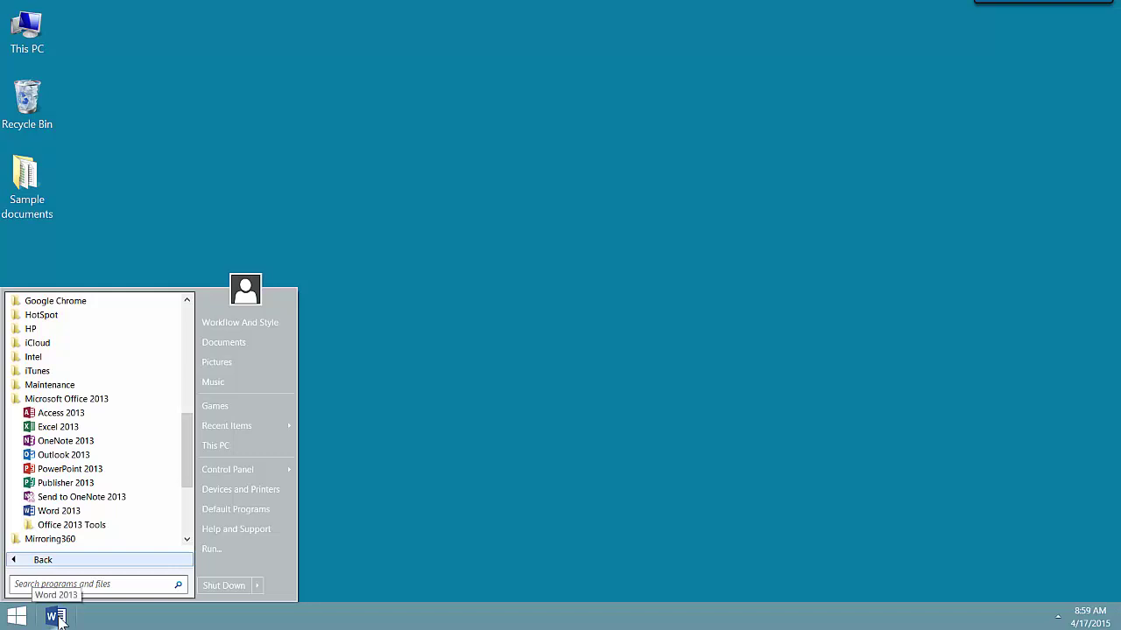
left_click(55, 617)
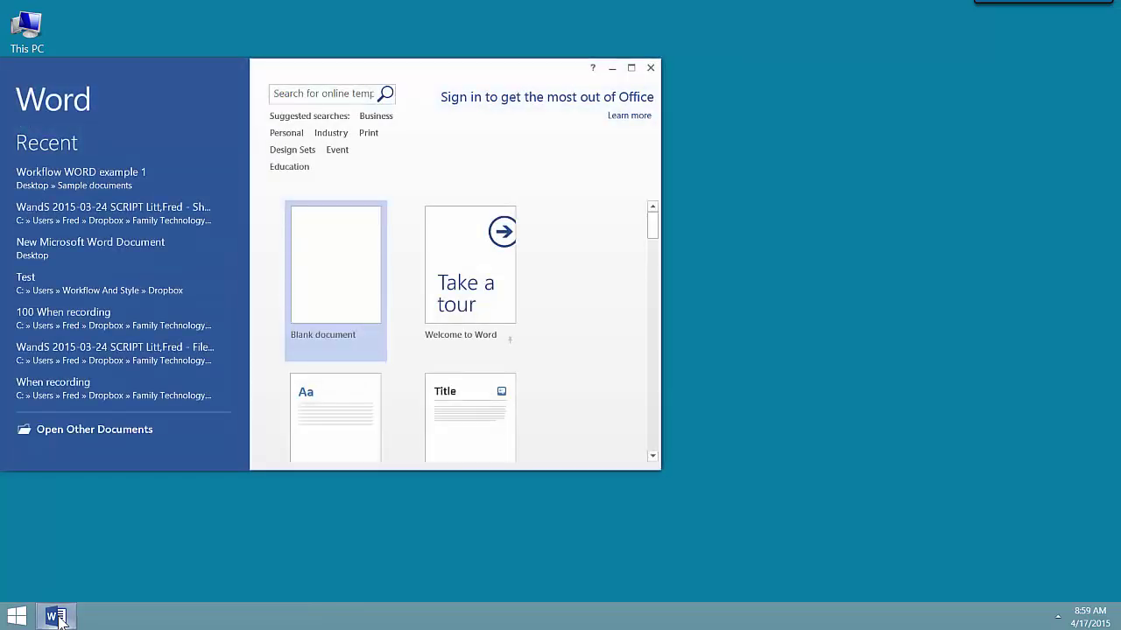
left_click(650, 68)
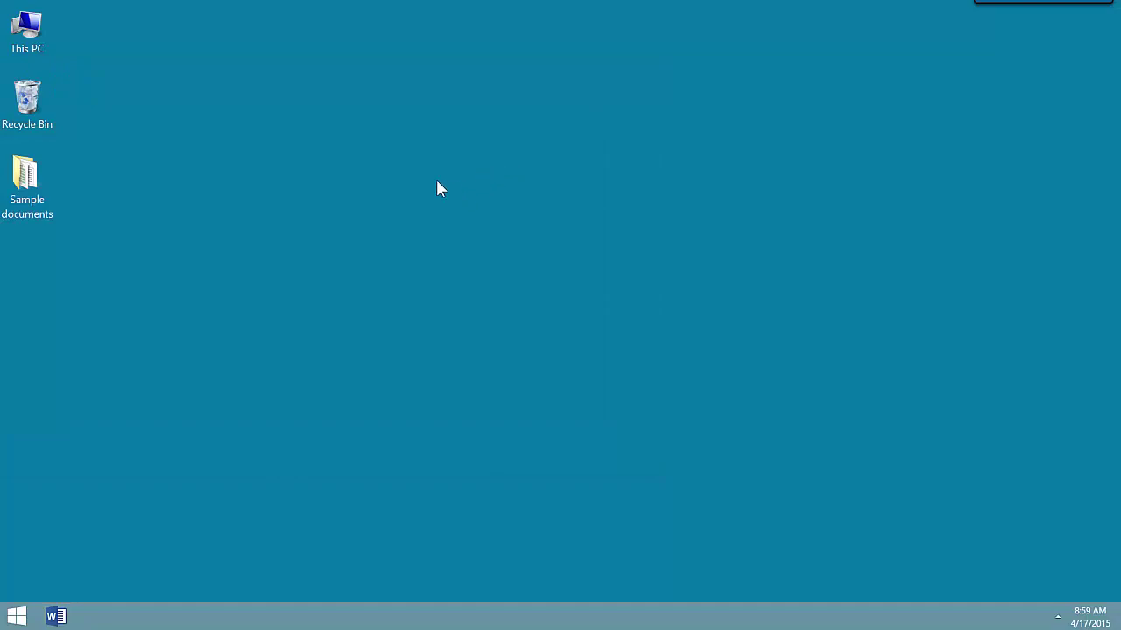
Pin Internet Explorer from the list of all programs to the taskbar, beside Word
key("super")
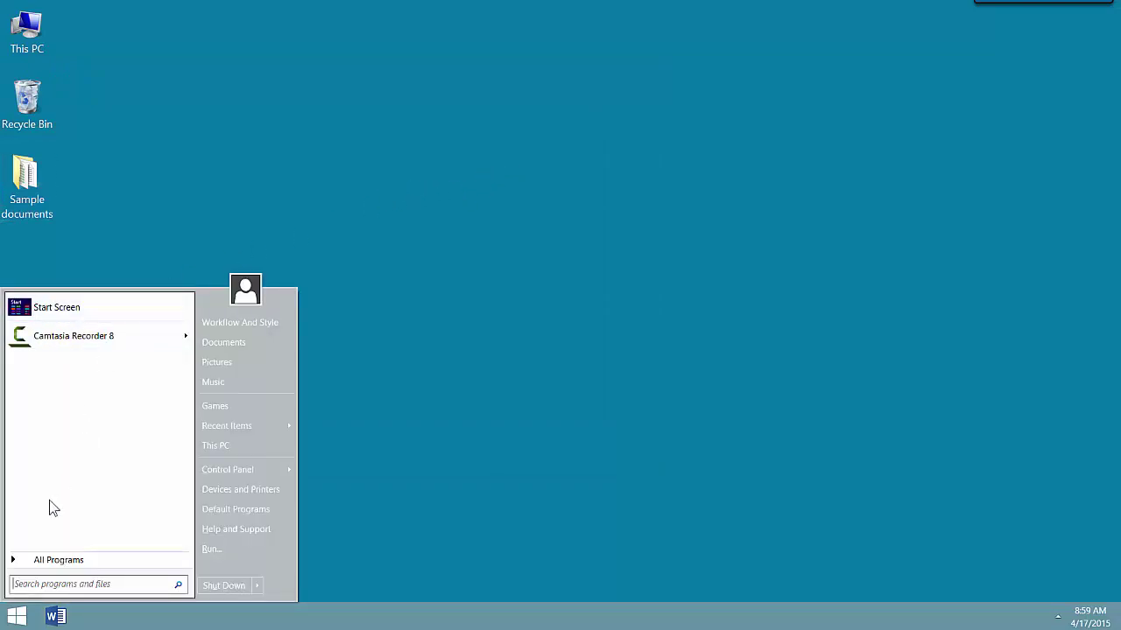
left_click(54, 562)
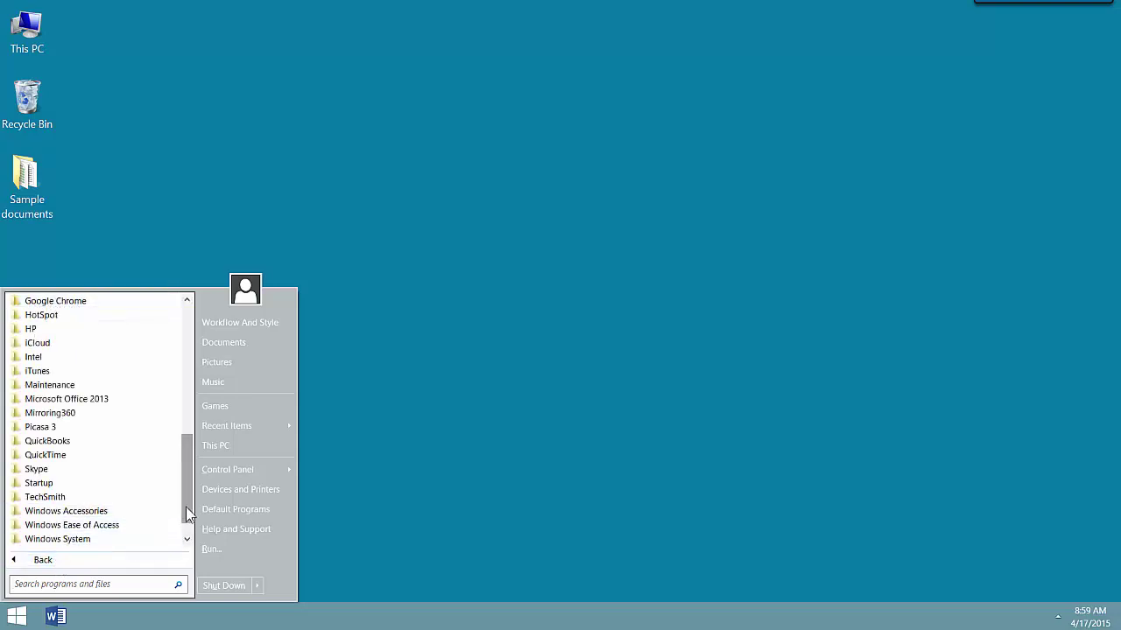
left_click_drag(187, 513, 204, 366)
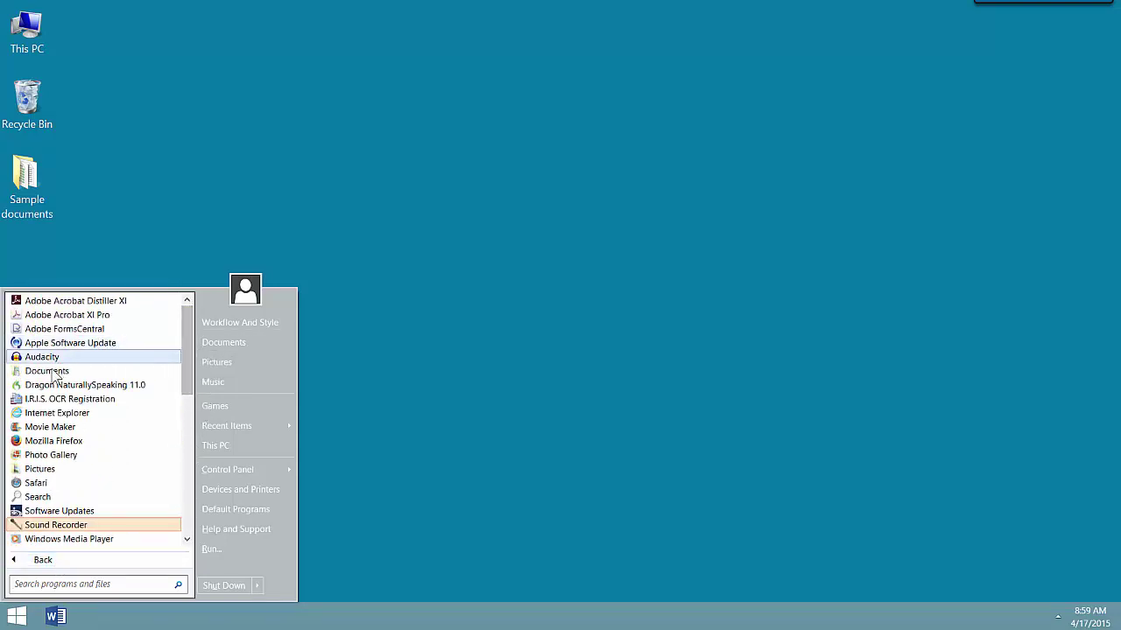
left_click_drag(37, 415, 97, 619)
Pin Excel 2013 from the Microsoft Office 2013 programs folder to the taskbar, beside Internet Explorer
left_click_drag(188, 383, 143, 482)
left_click(81, 456)
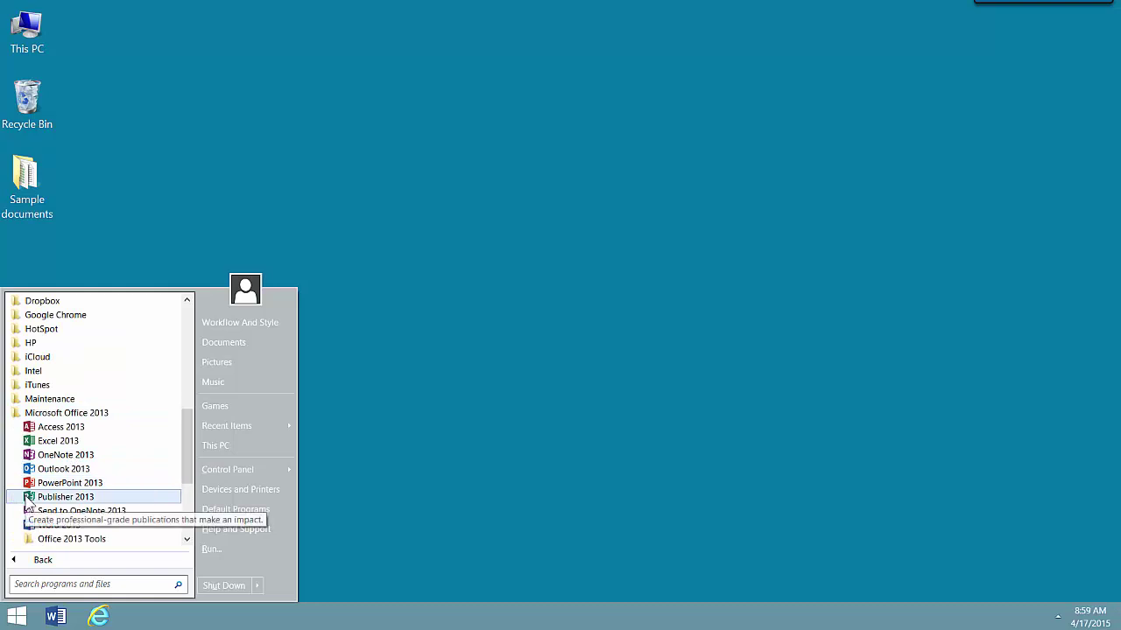
left_click_drag(33, 447, 138, 618)
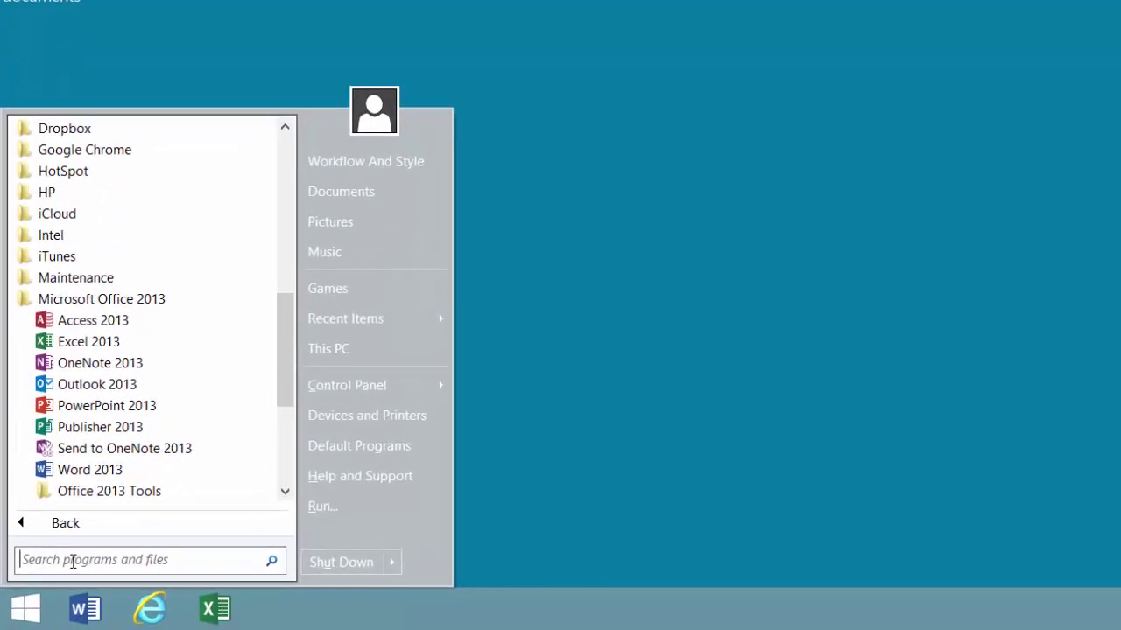
Search programs and files for "aud", pin Audacity to the taskbar beside Excel, and close the Start menu
type("aud")
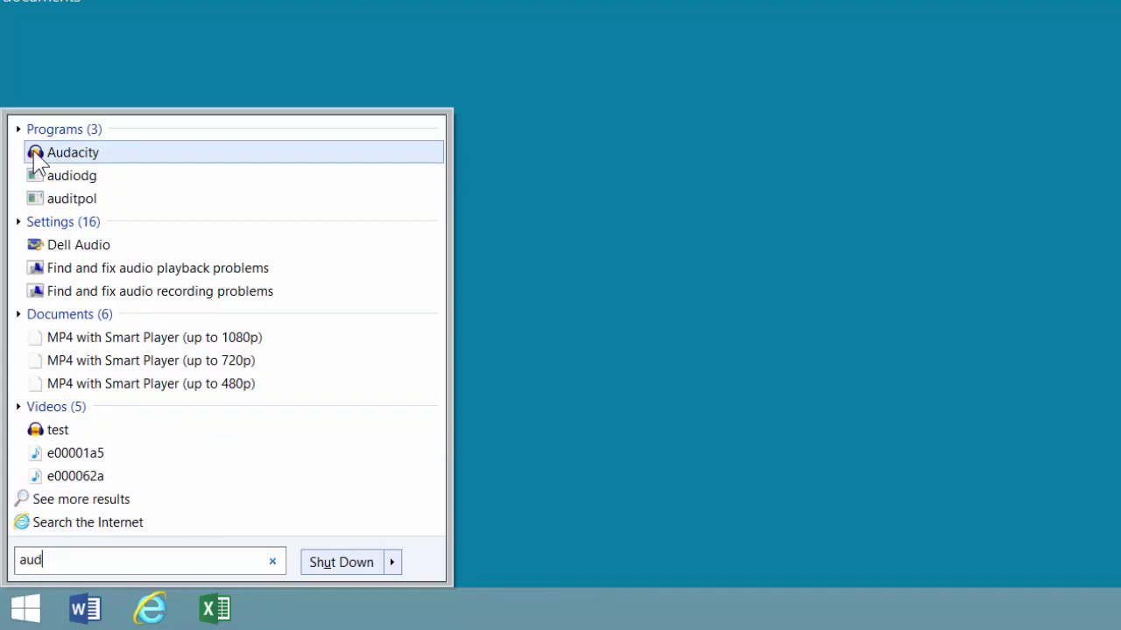
left_click_drag(40, 165, 268, 616)
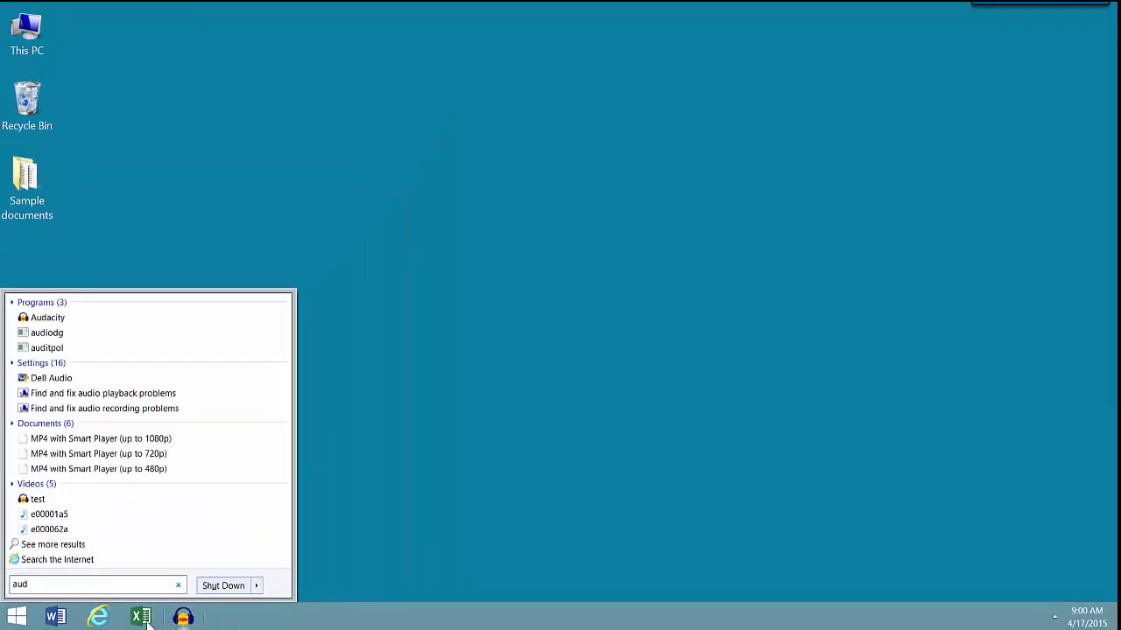
left_click(15, 617)
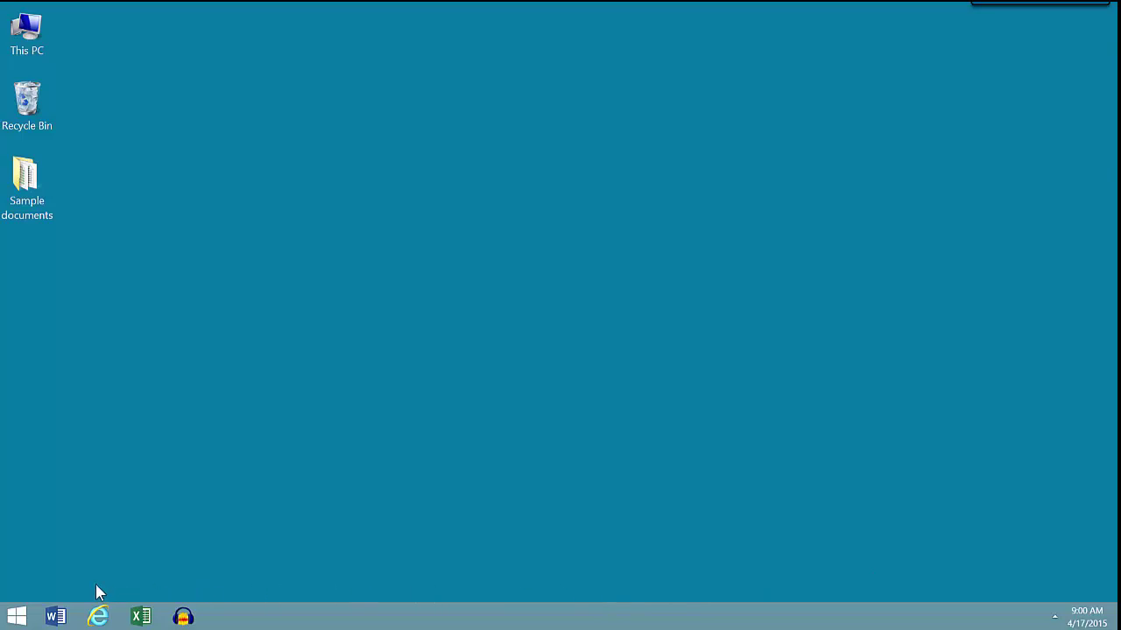
Launch Internet Explorer from the taskbar, select the page address, and close the browser
left_click(99, 617)
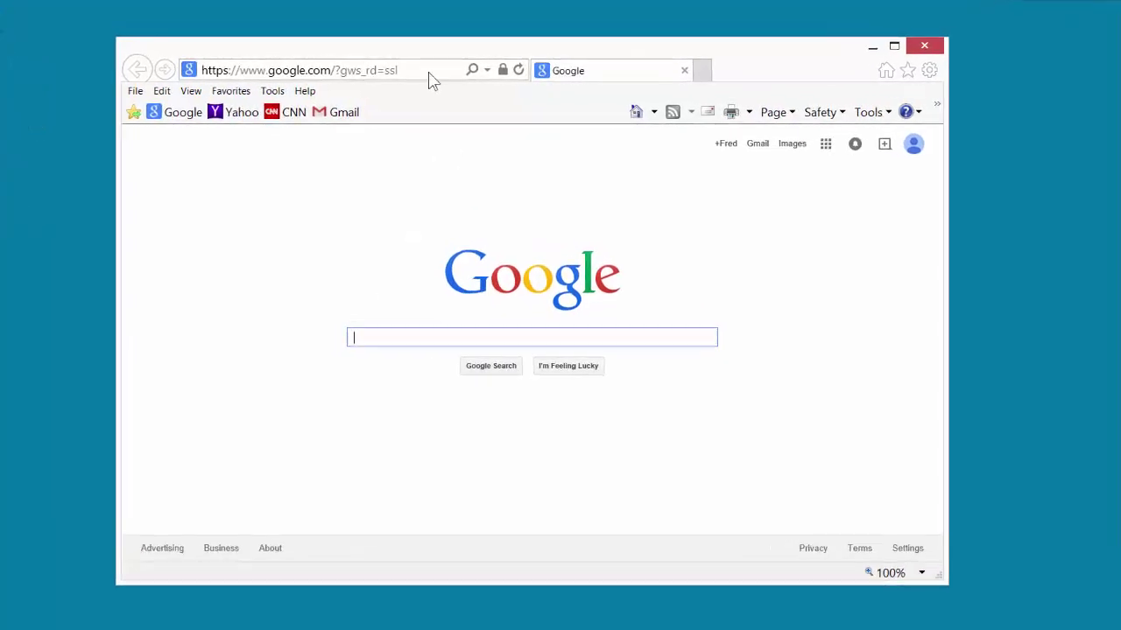
left_click(425, 78)
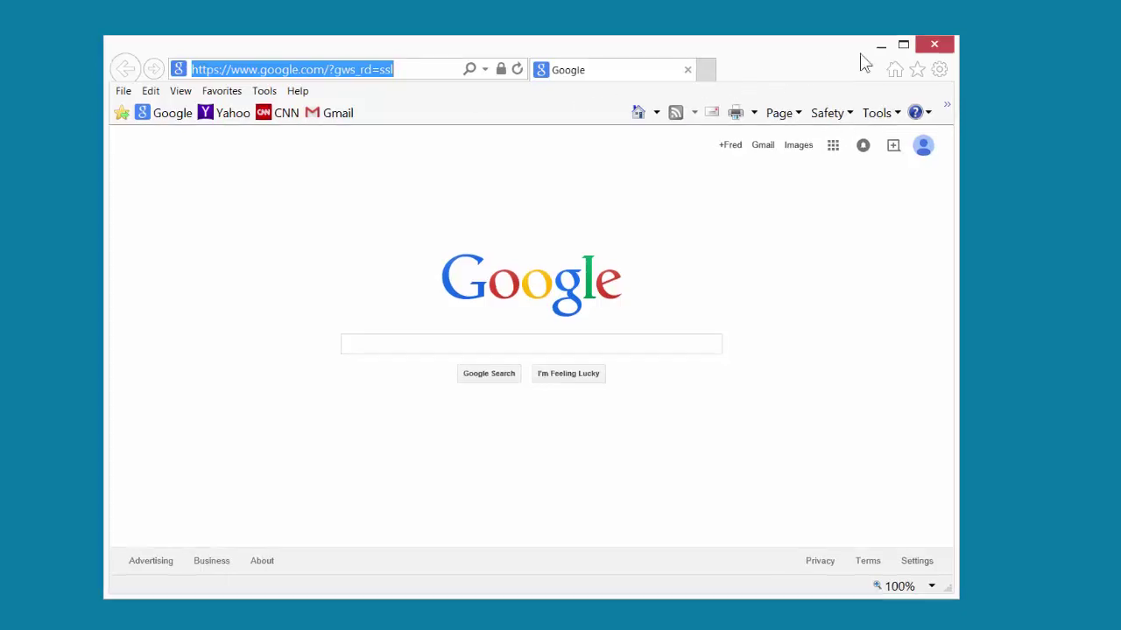
left_click(935, 43)
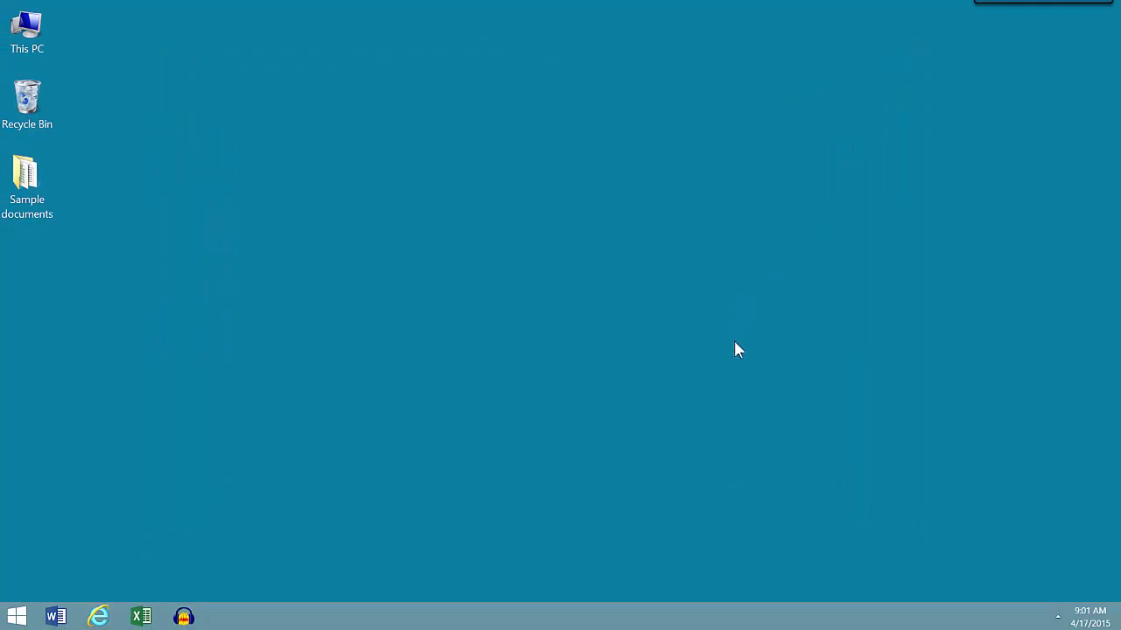
Add the Address toolbar to the taskbar and use it to open google.com
right_click(722, 623)
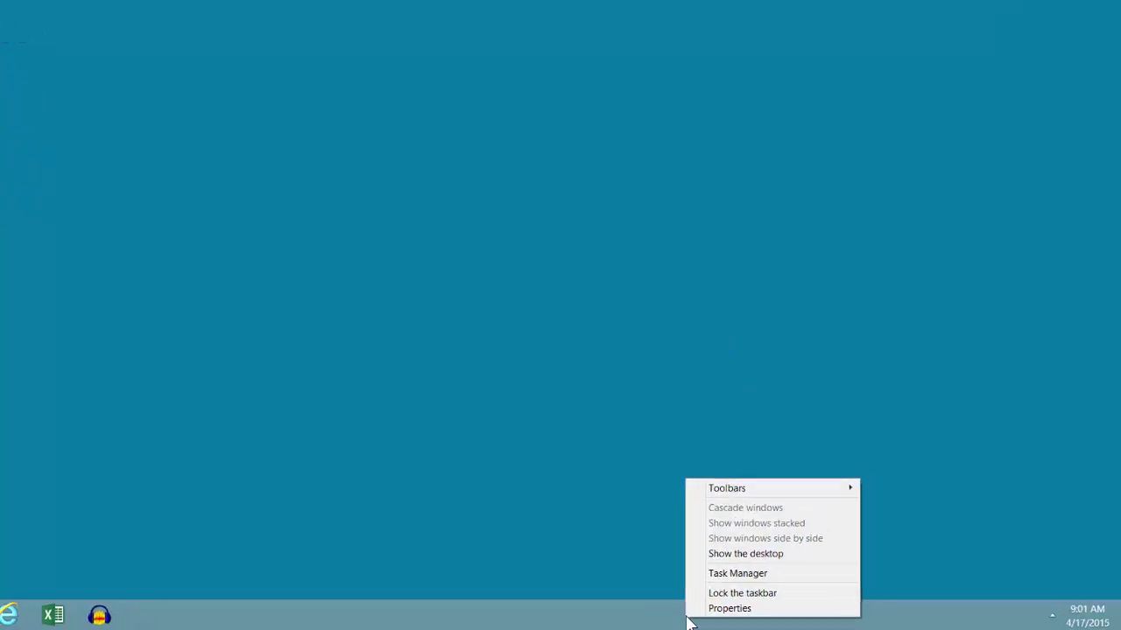
mouse_move(607, 430)
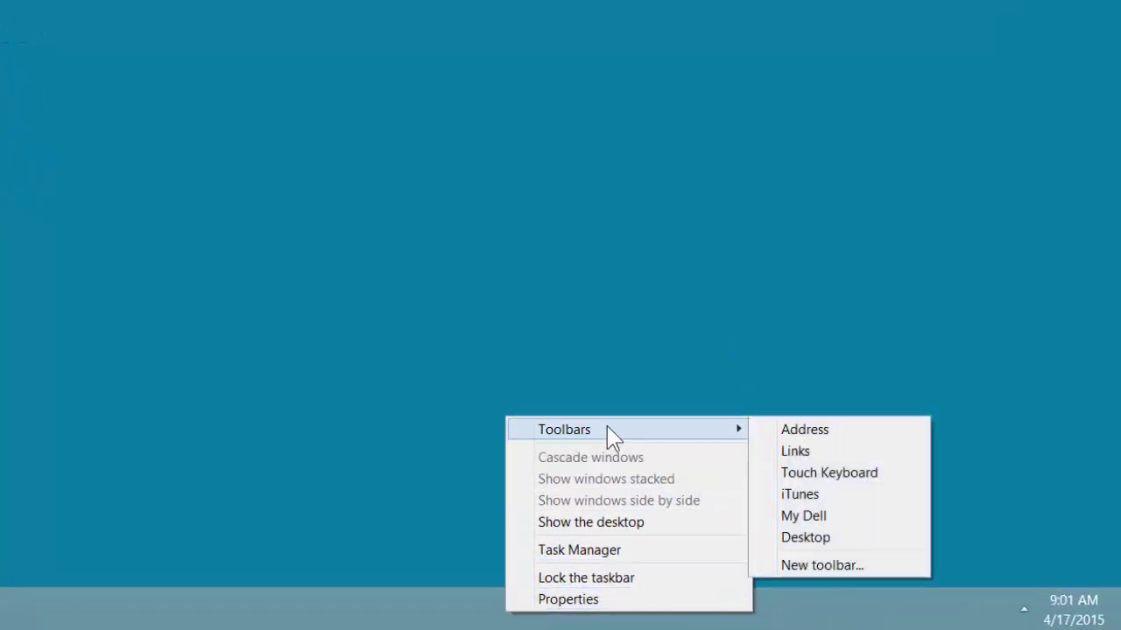
left_click(768, 440)
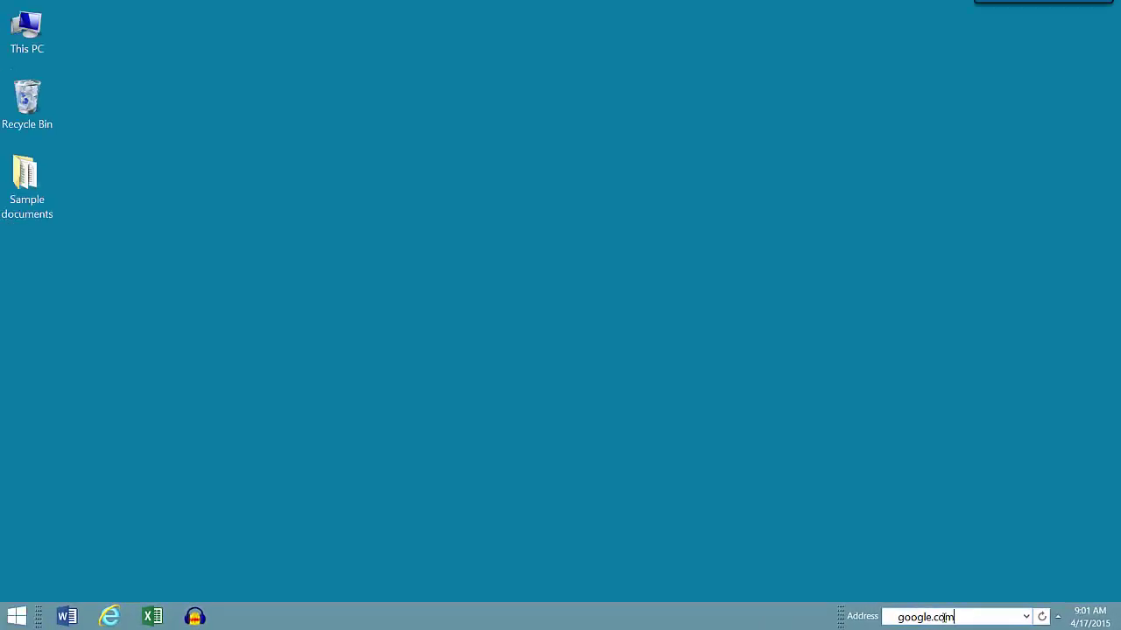
key("Return")
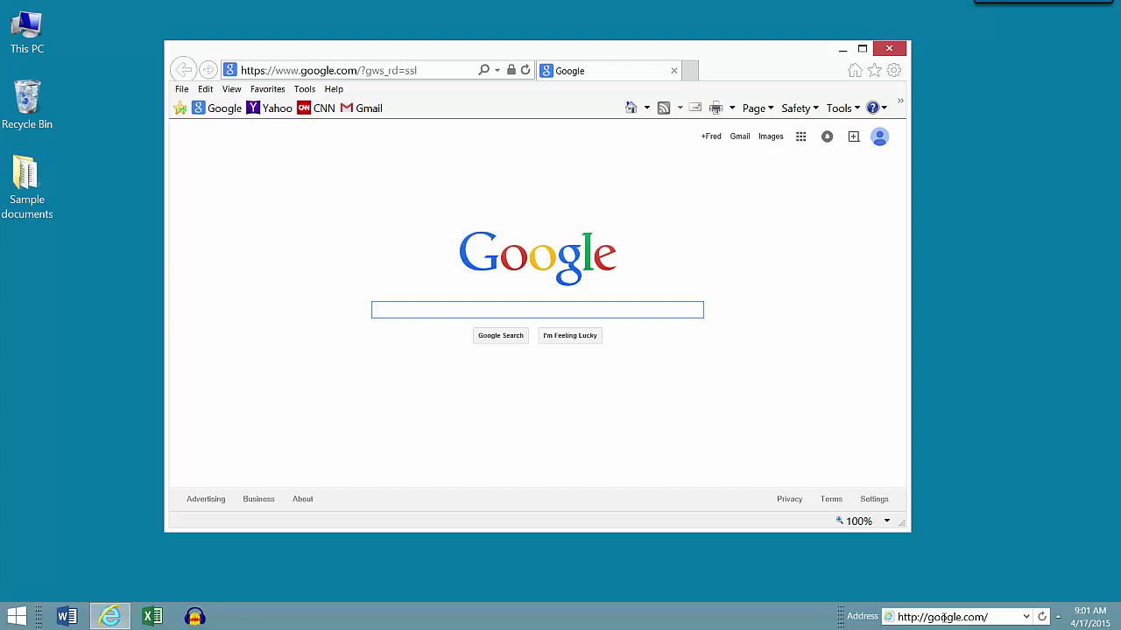
left_click(998, 618)
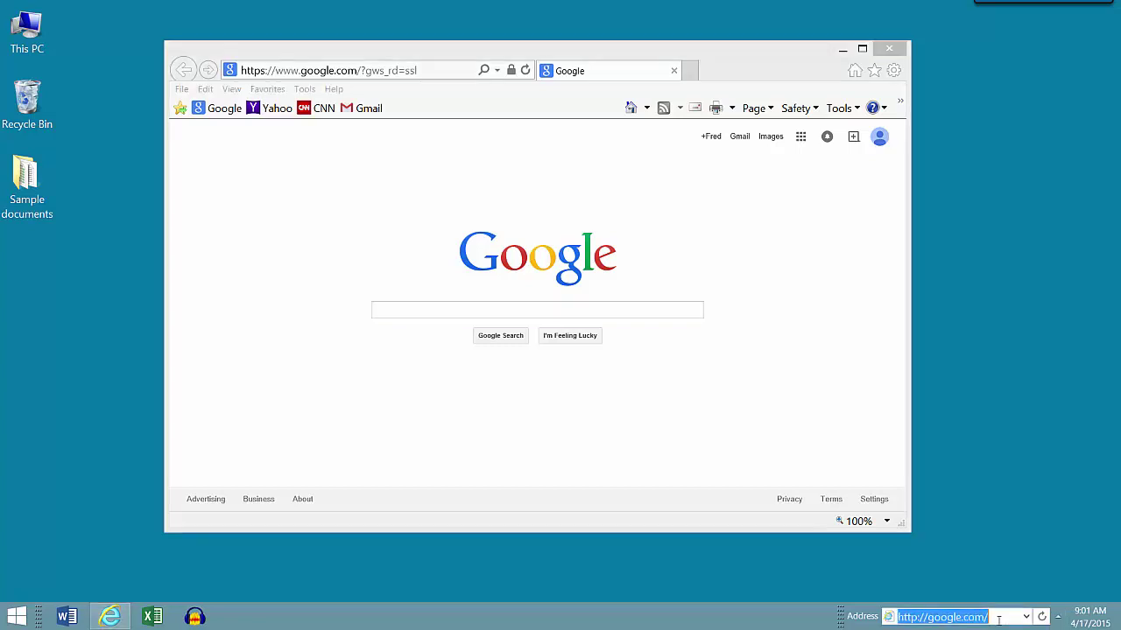
type("www.bi")
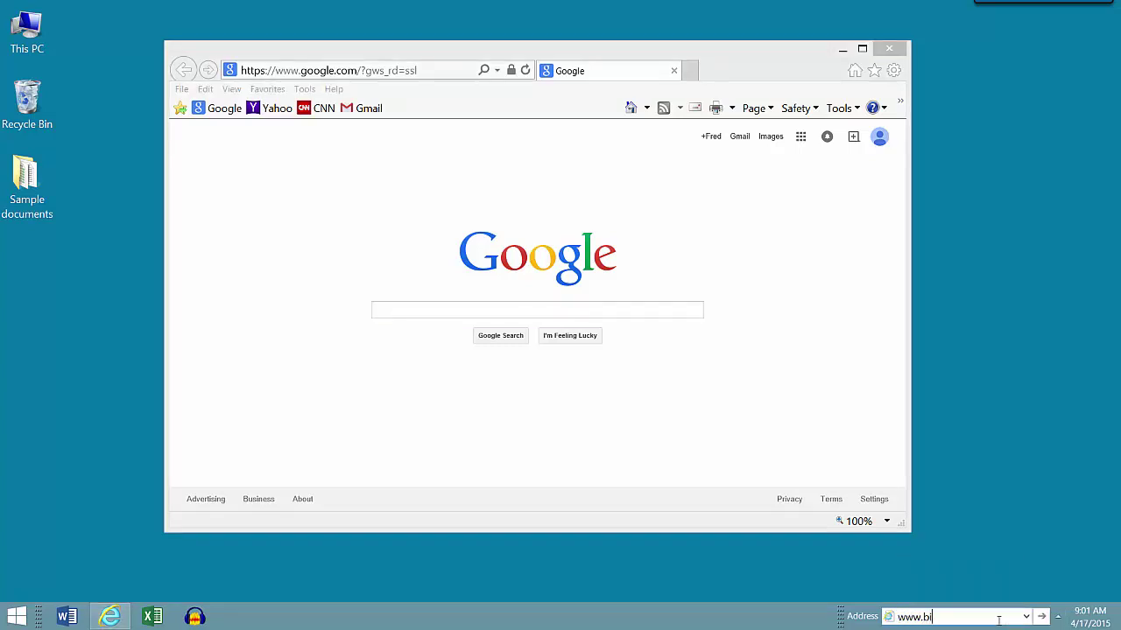
type("ng.com")
key("Return")
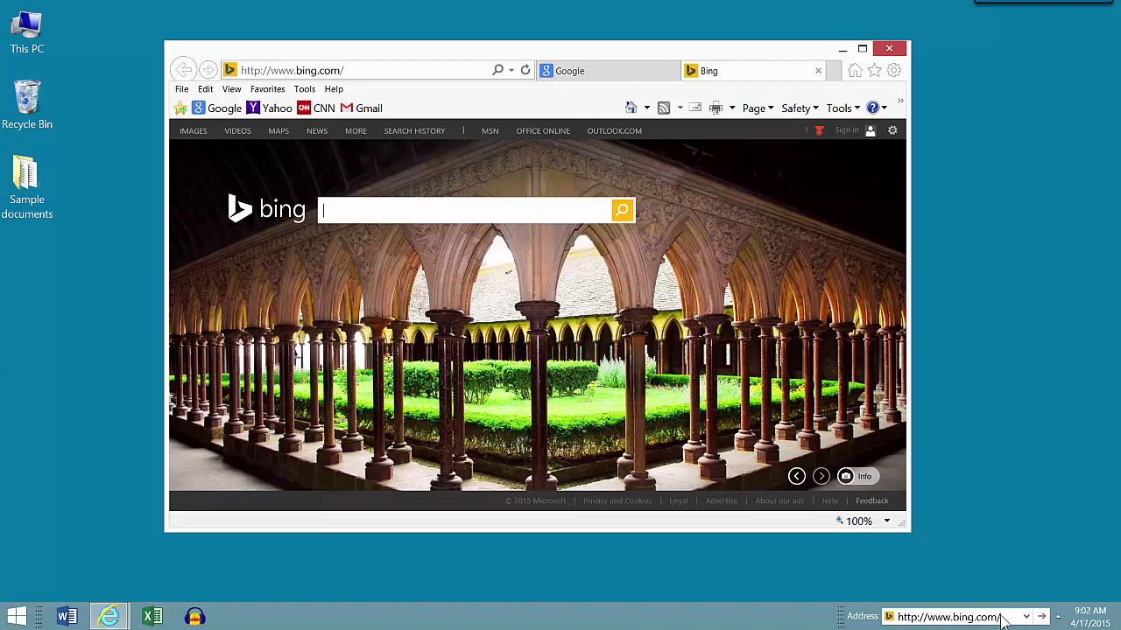
left_click(886, 49)
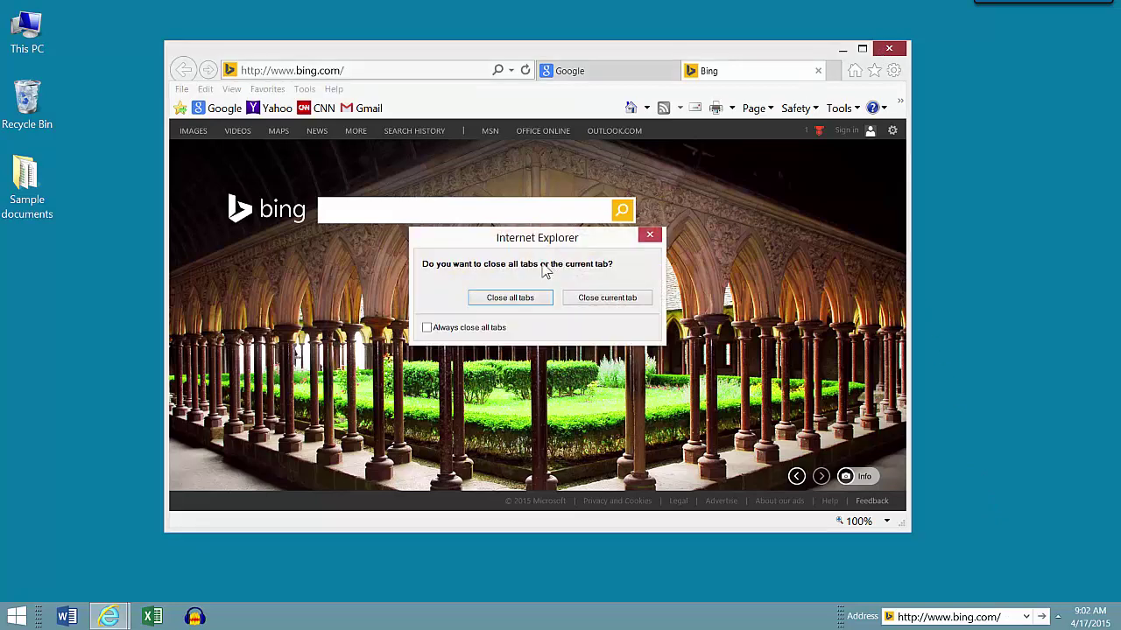
left_click(528, 300)
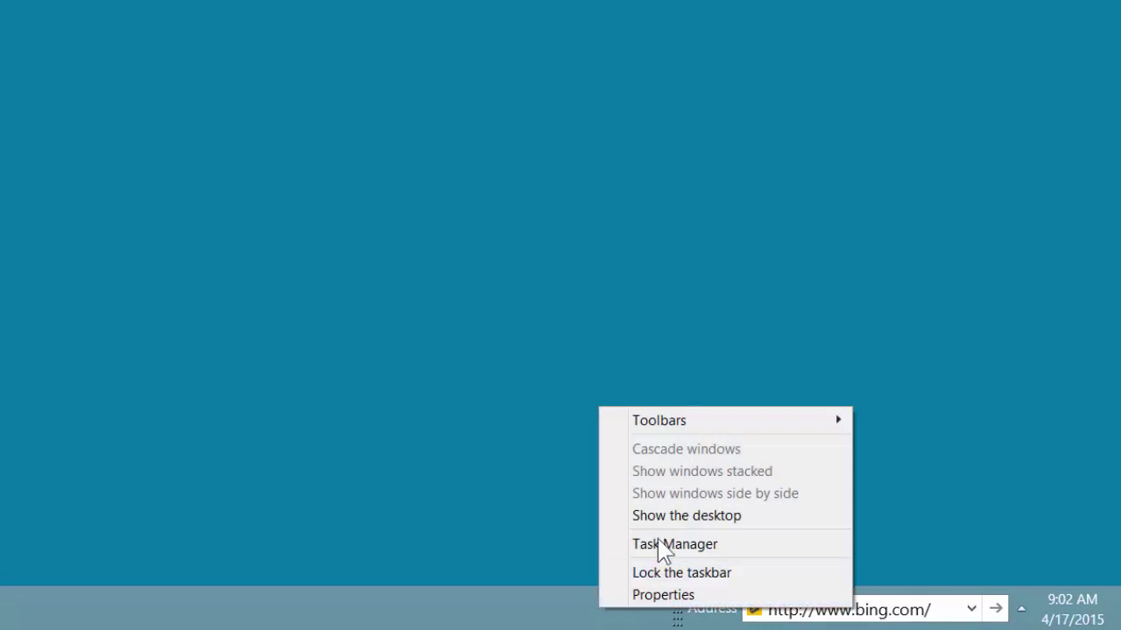
Add the Links toolbar to the taskbar and open the Google link from it
mouse_move(716, 430)
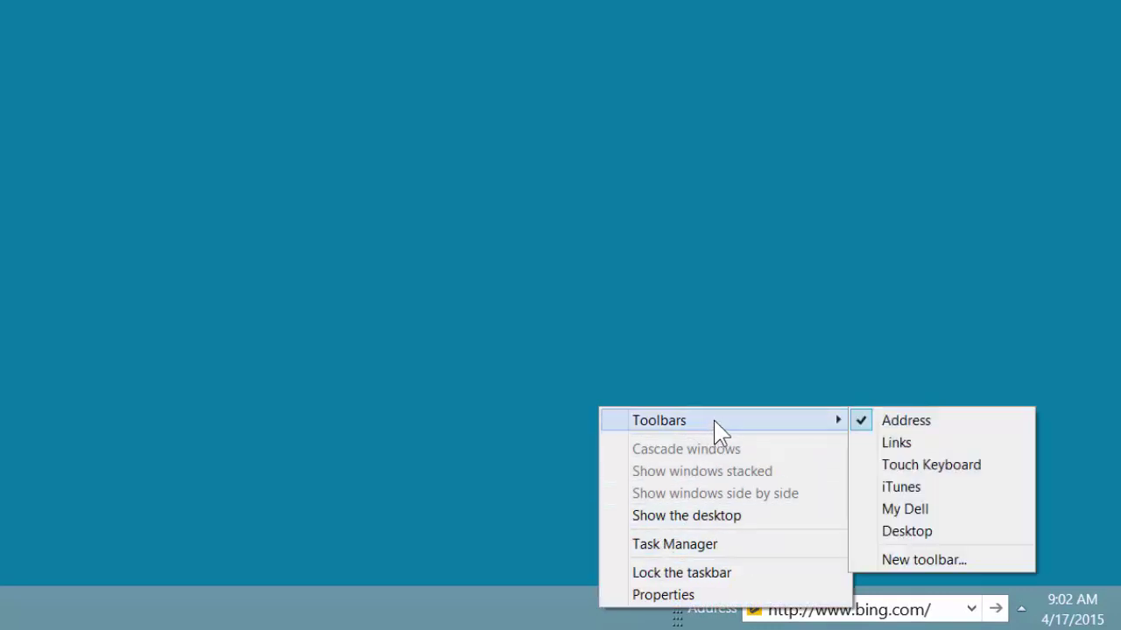
left_click(865, 445)
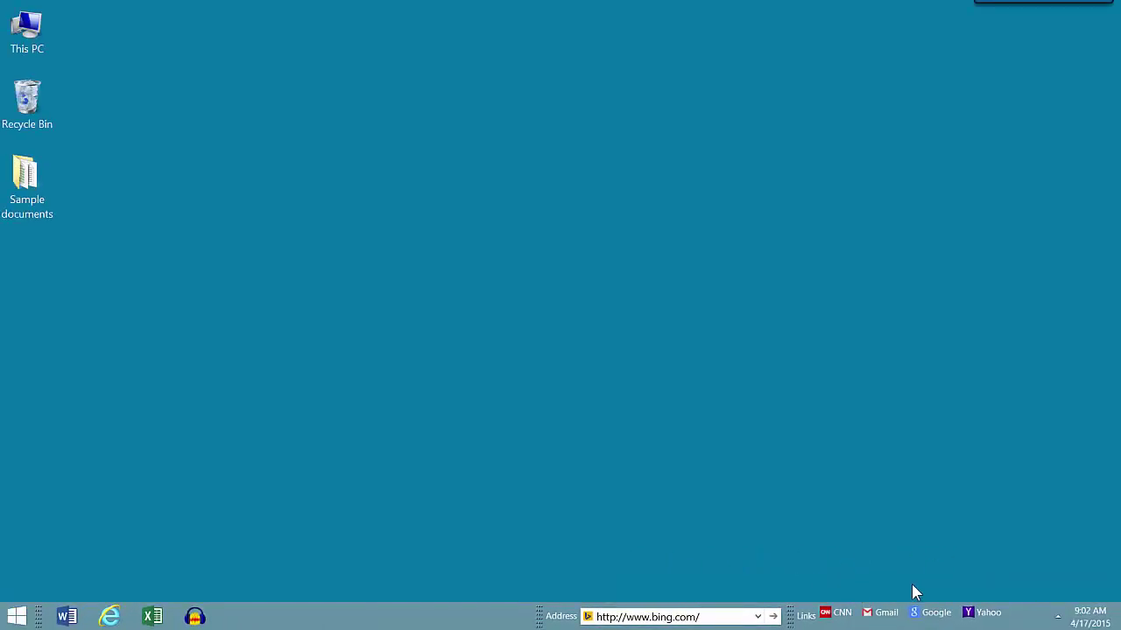
left_click(926, 613)
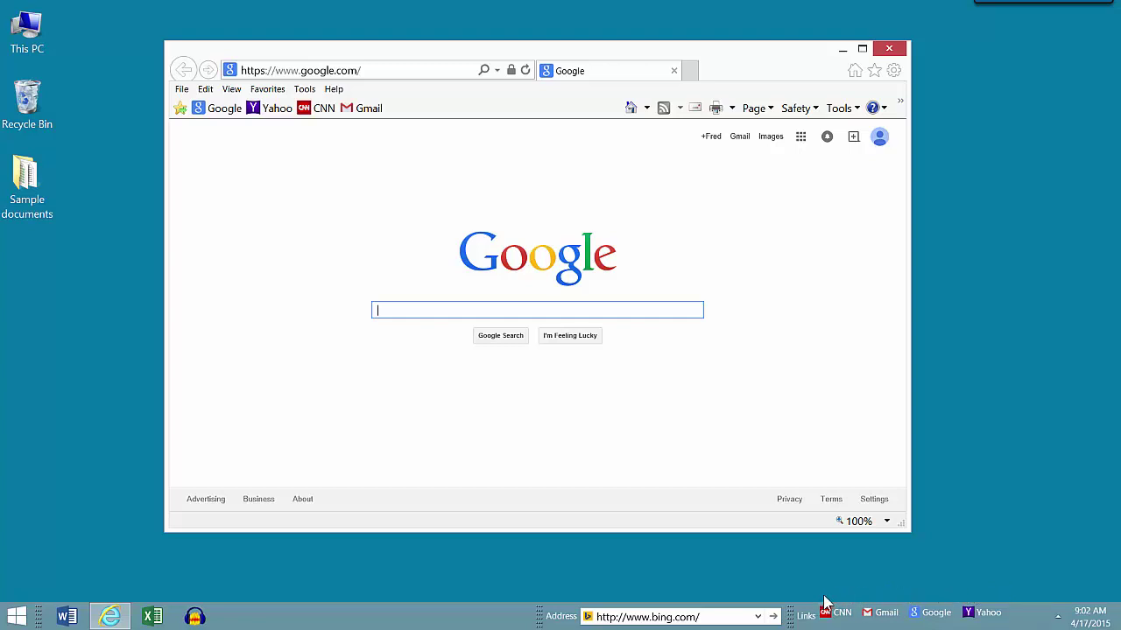
Reorder the Links toolbar so Google sits between CNN and Gmail, and close the browser window
left_click(930, 615)
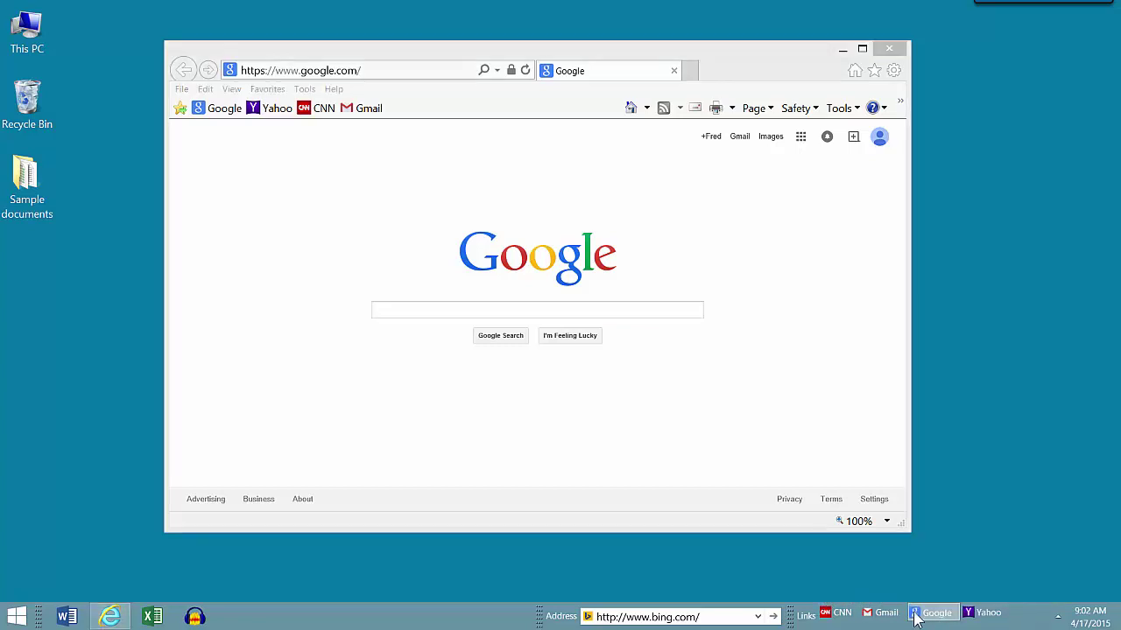
left_click_drag(915, 618, 863, 613)
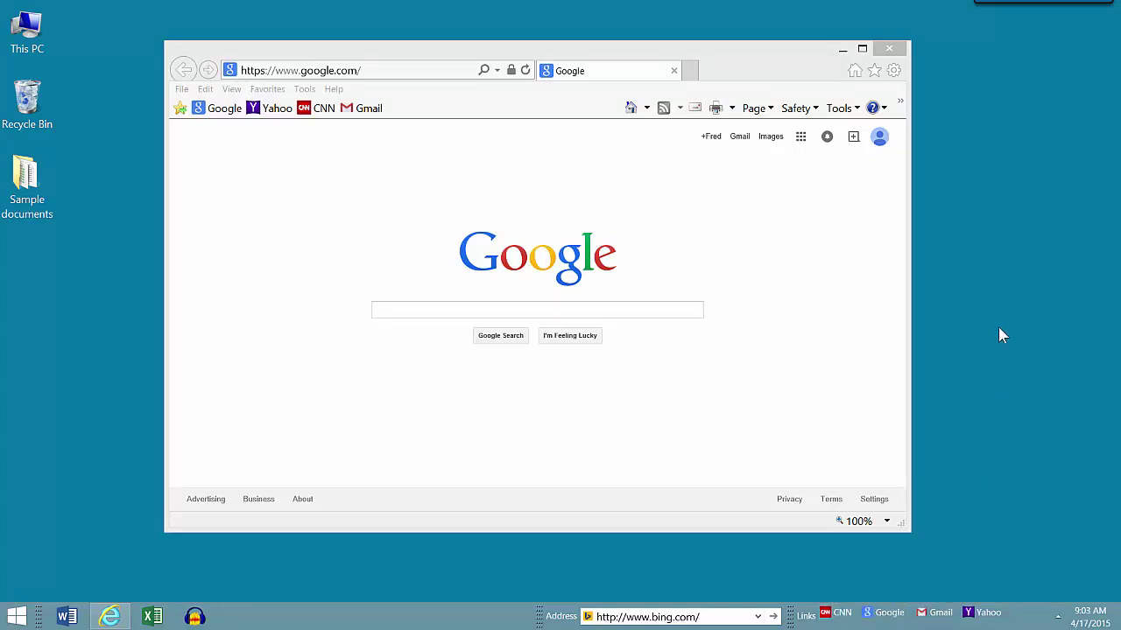
left_click(888, 48)
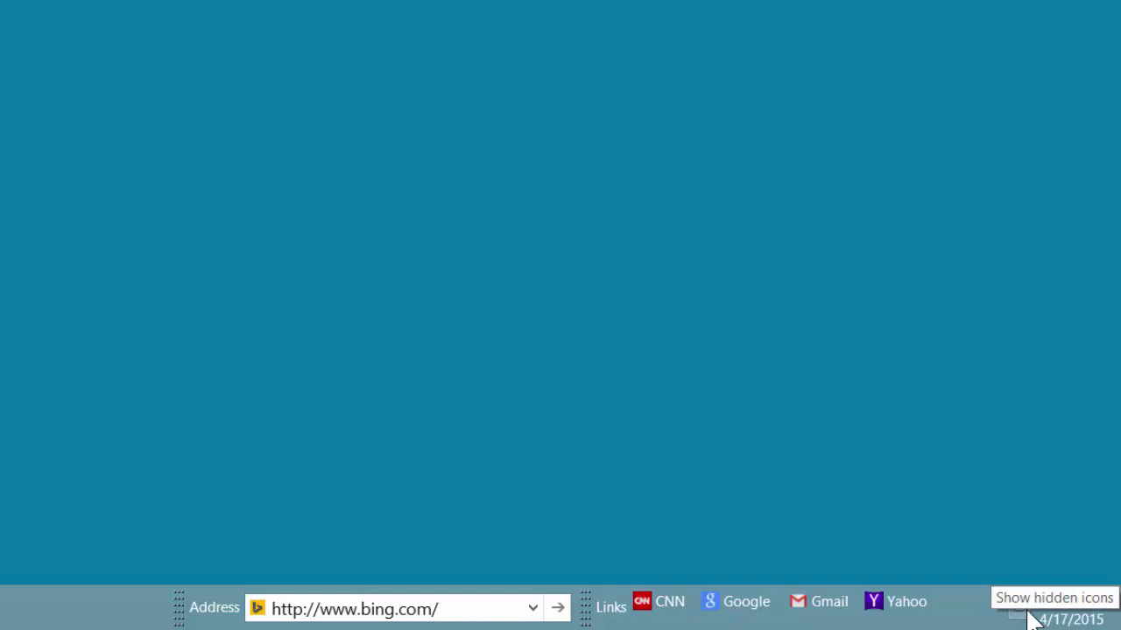
Show the hidden notification icons, open their Customize settings, and enlarge the Notification Area Icons window
left_click(1028, 613)
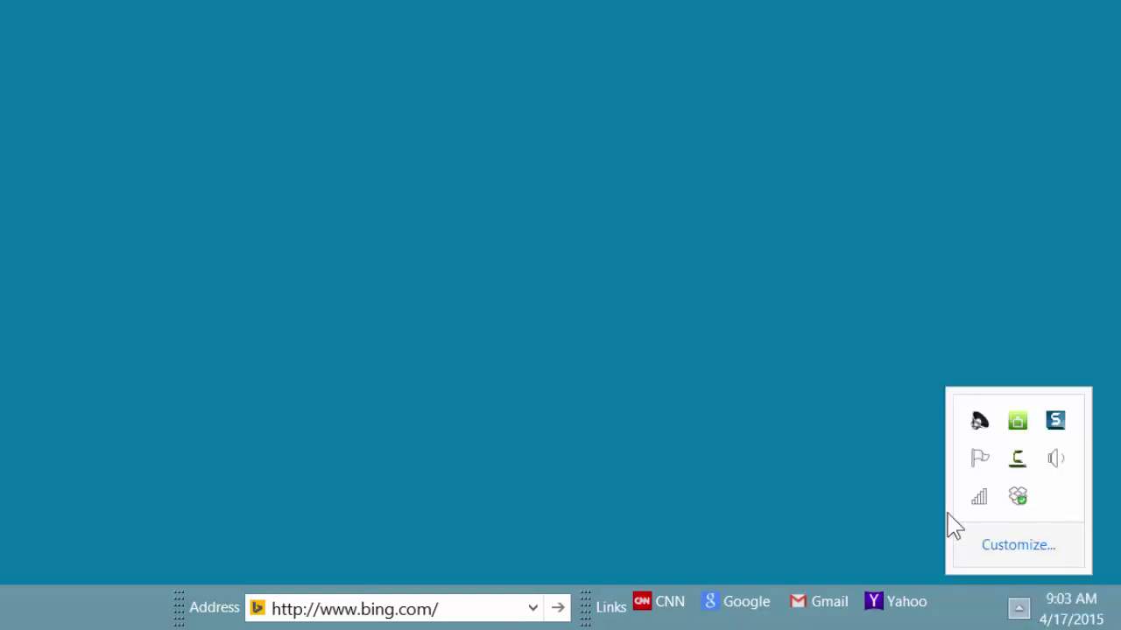
left_click(907, 422)
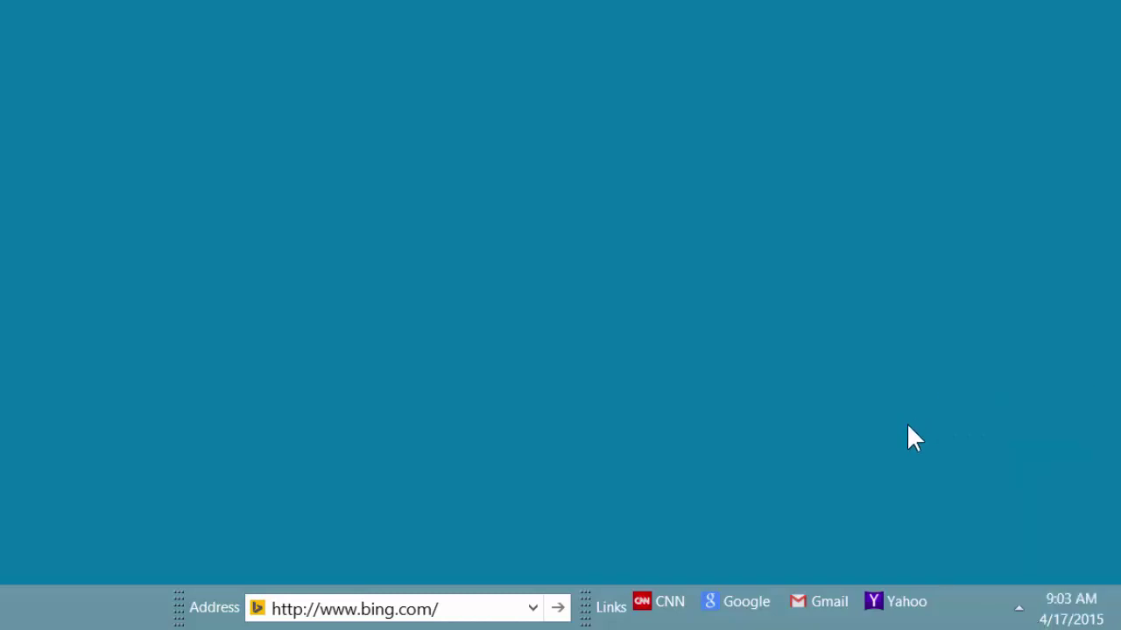
left_click(1017, 611)
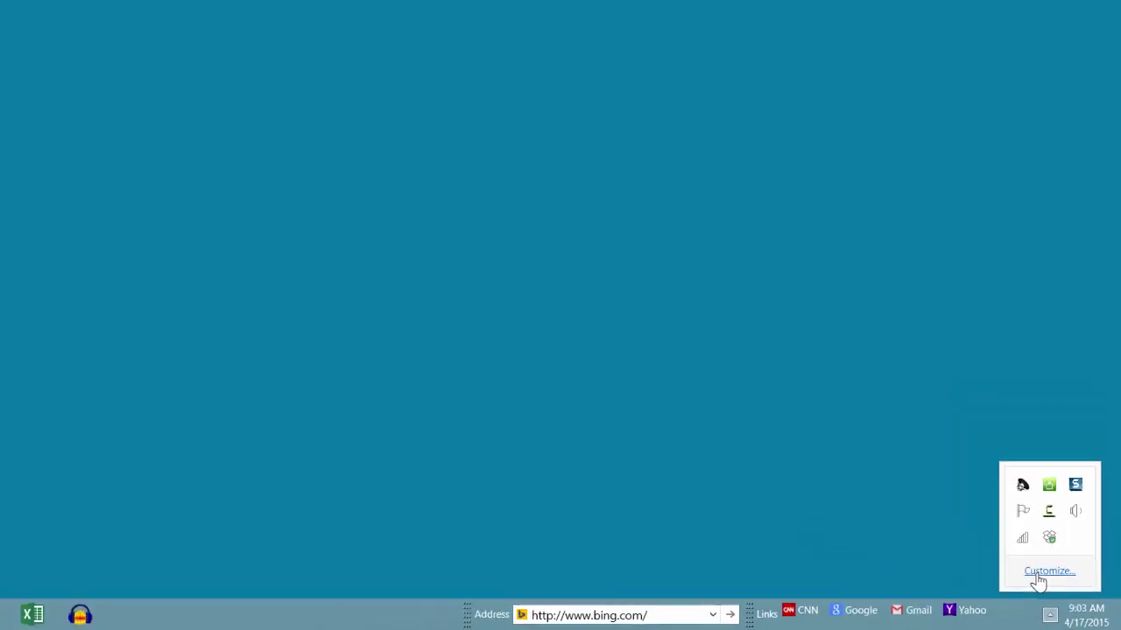
left_click(1039, 574)
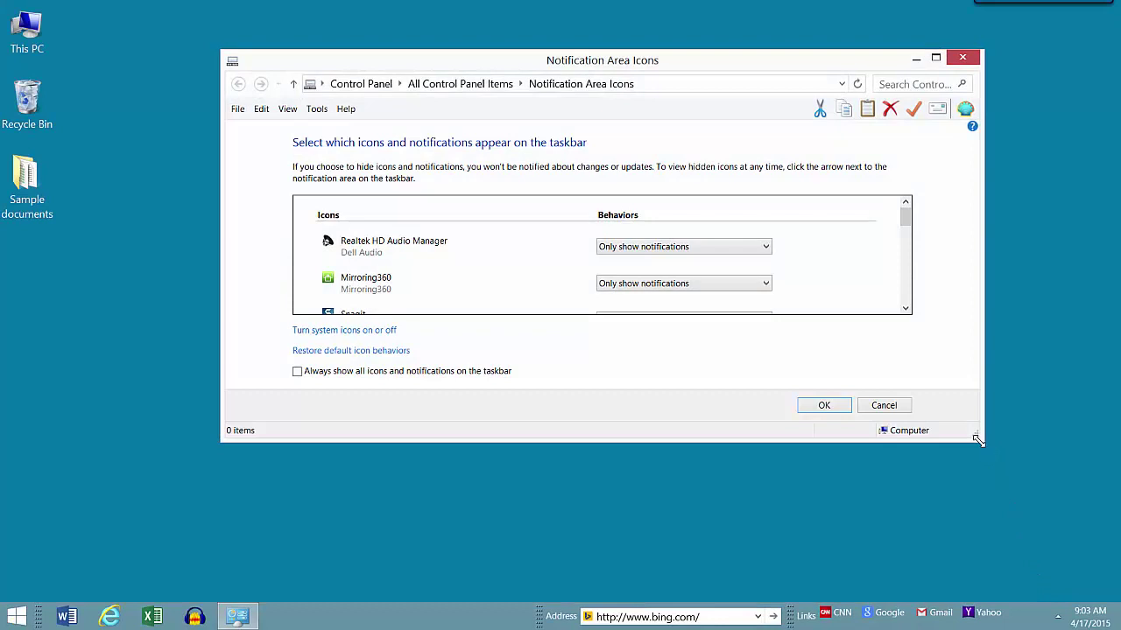
left_click_drag(981, 442, 1048, 597)
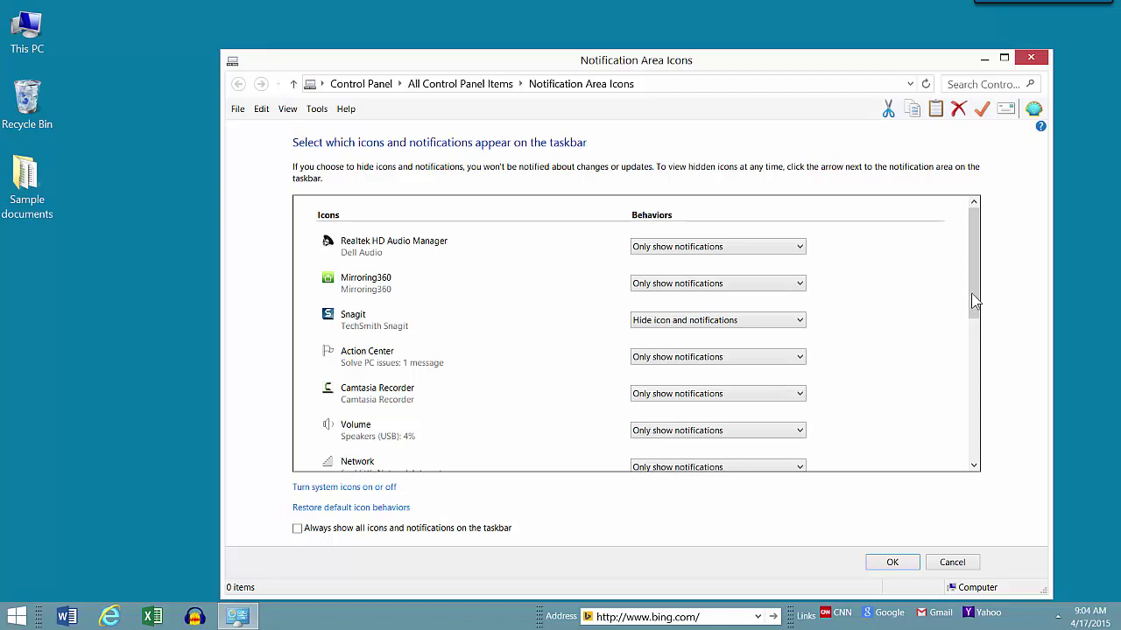
Try "Show icon and notifications" and "Hide icon and notifications" for Dropbox, and set it back to "Only show notifications"
left_click_drag(973, 303, 960, 383)
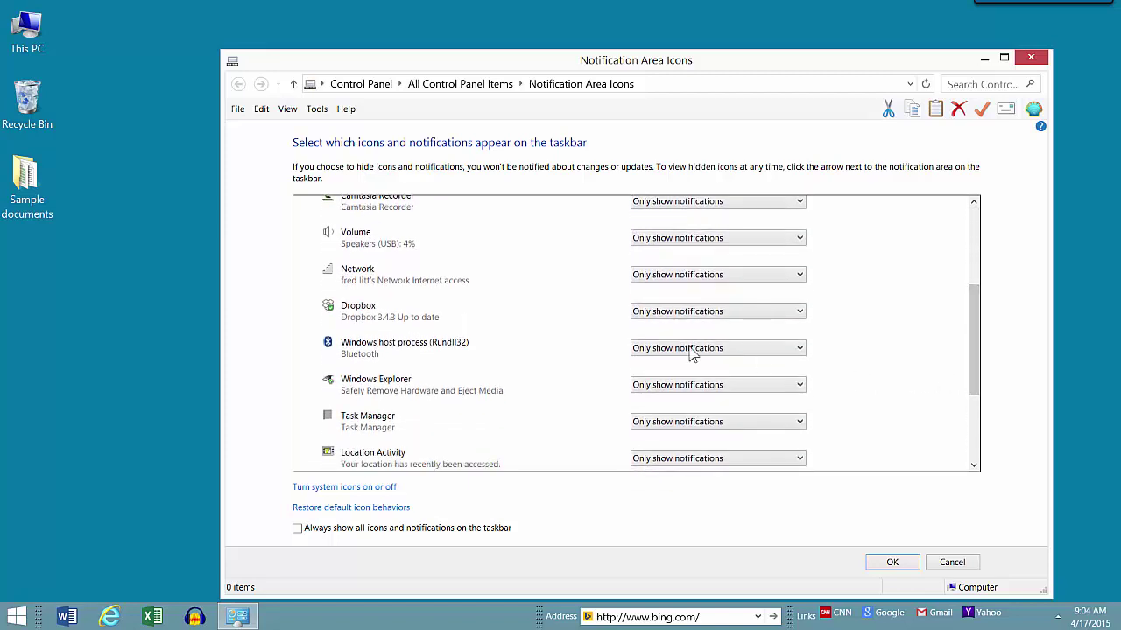
left_click(799, 313)
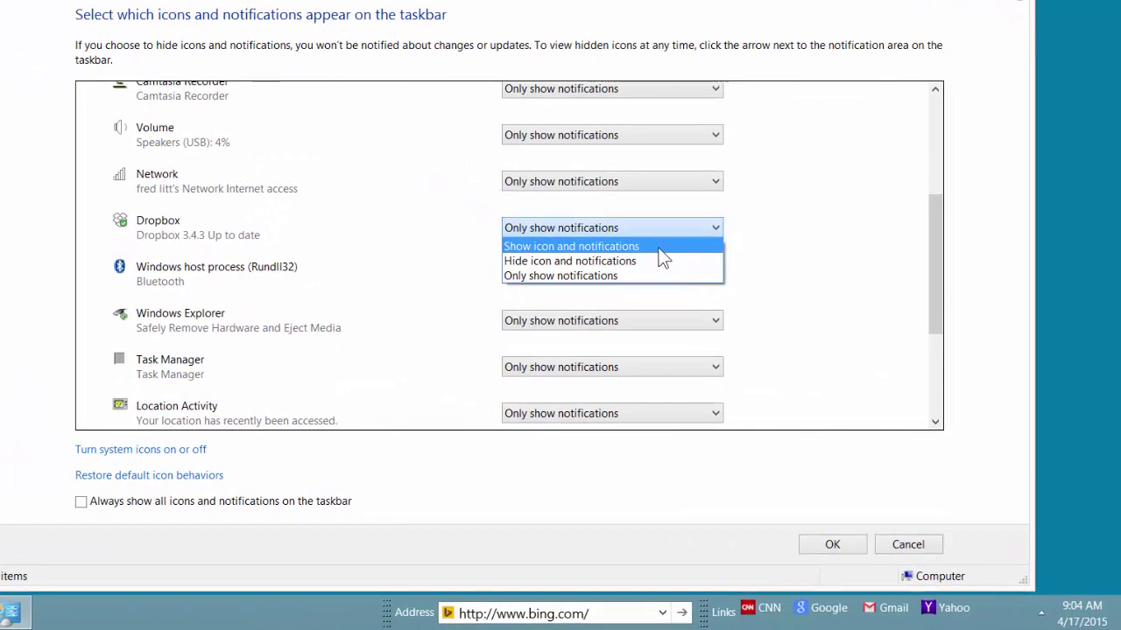
left_click(659, 248)
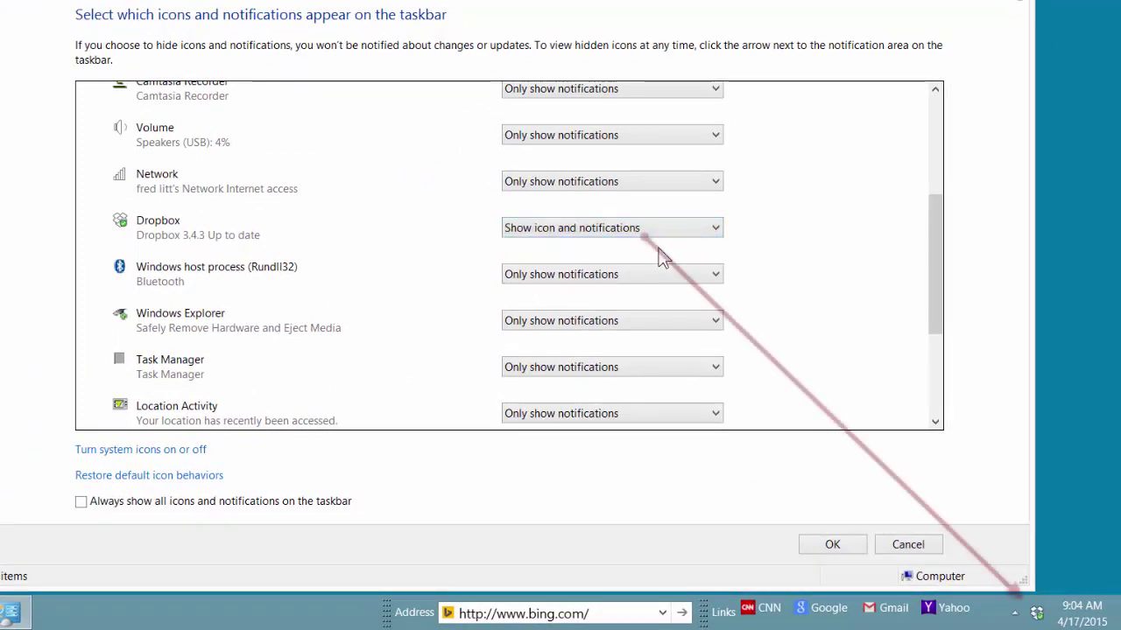
left_click(720, 227)
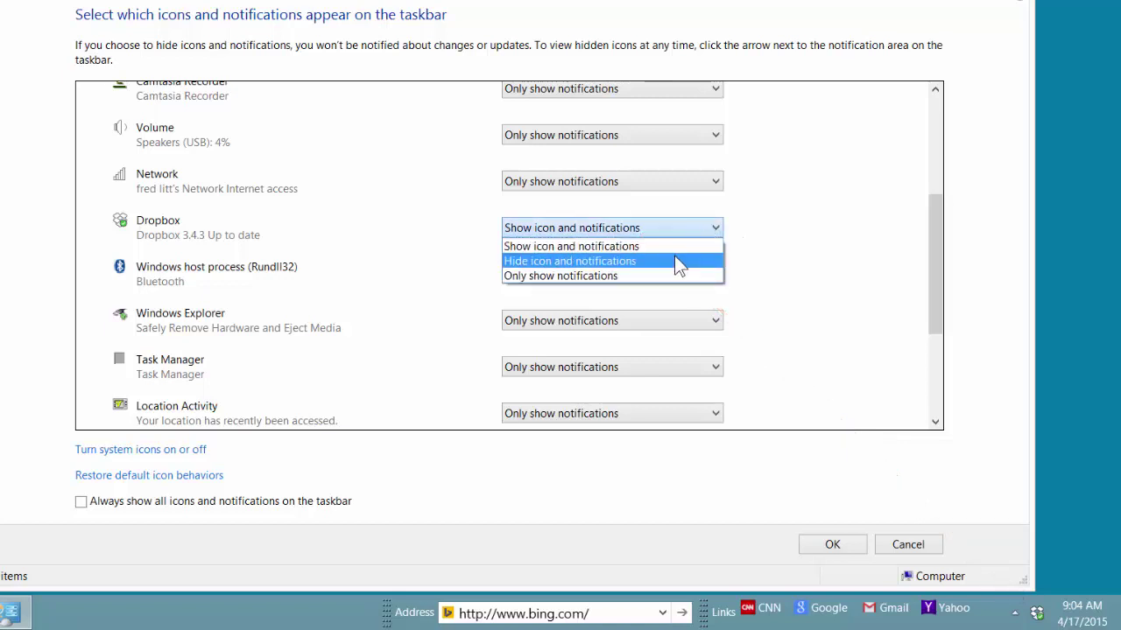
left_click(675, 261)
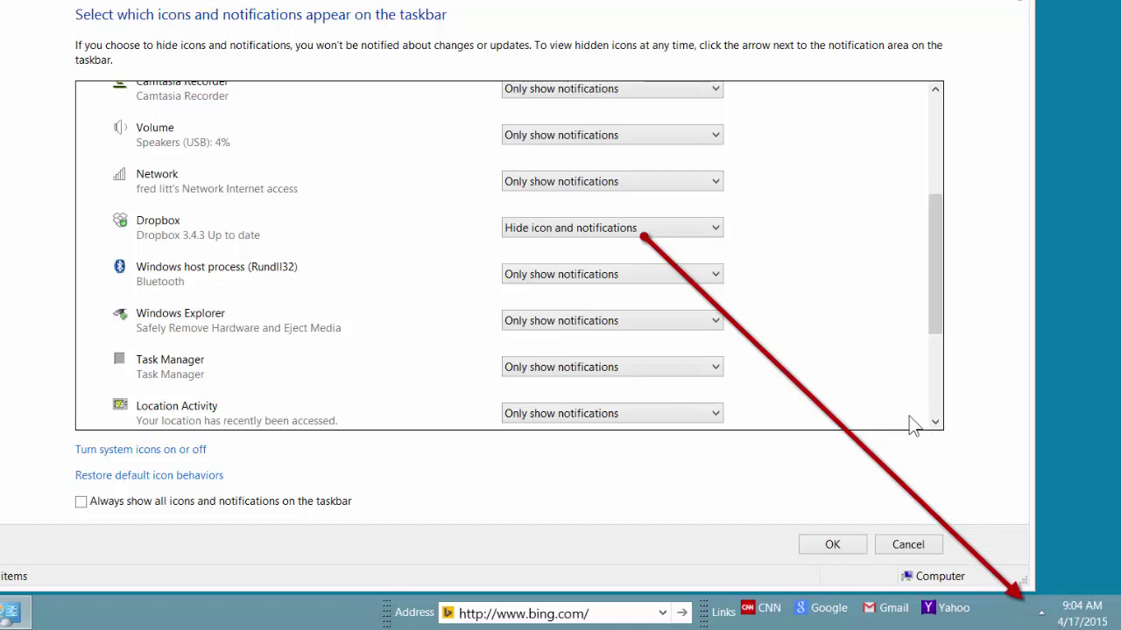
left_click(715, 229)
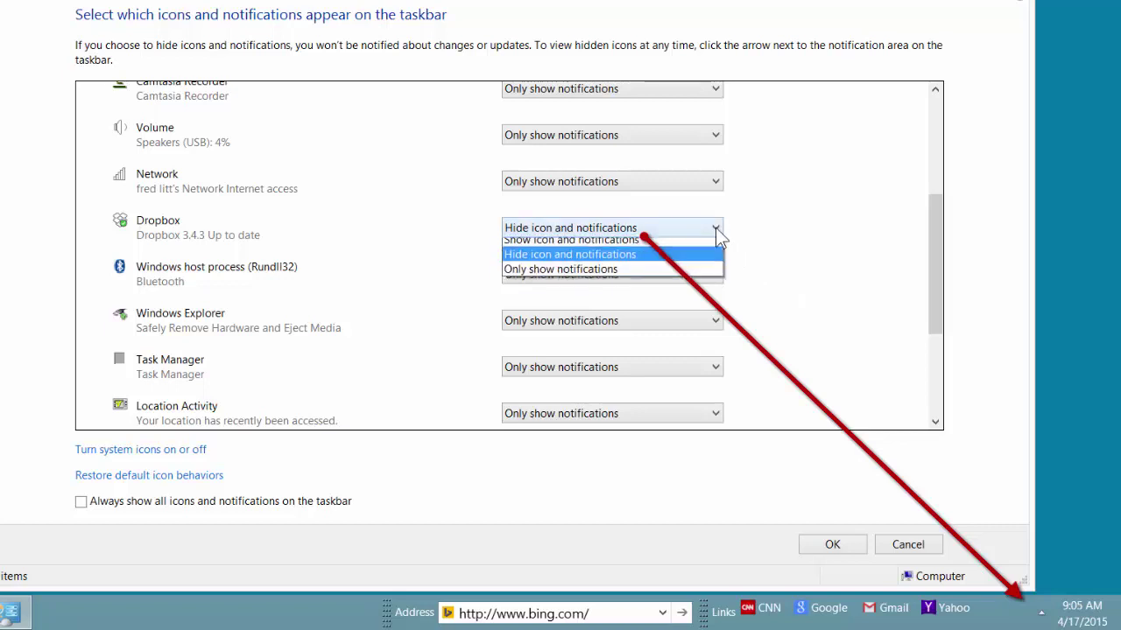
left_click(617, 275)
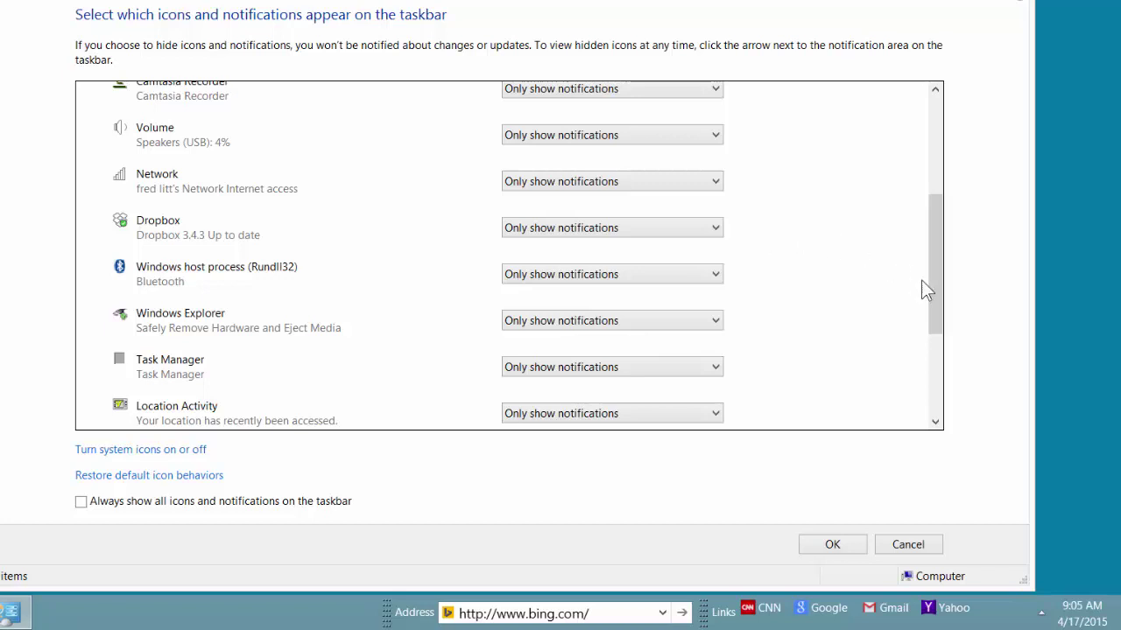
Set the behavior of the Volume and Network icons to "Show icon and notifications"
left_click_drag(941, 304, 669, 266)
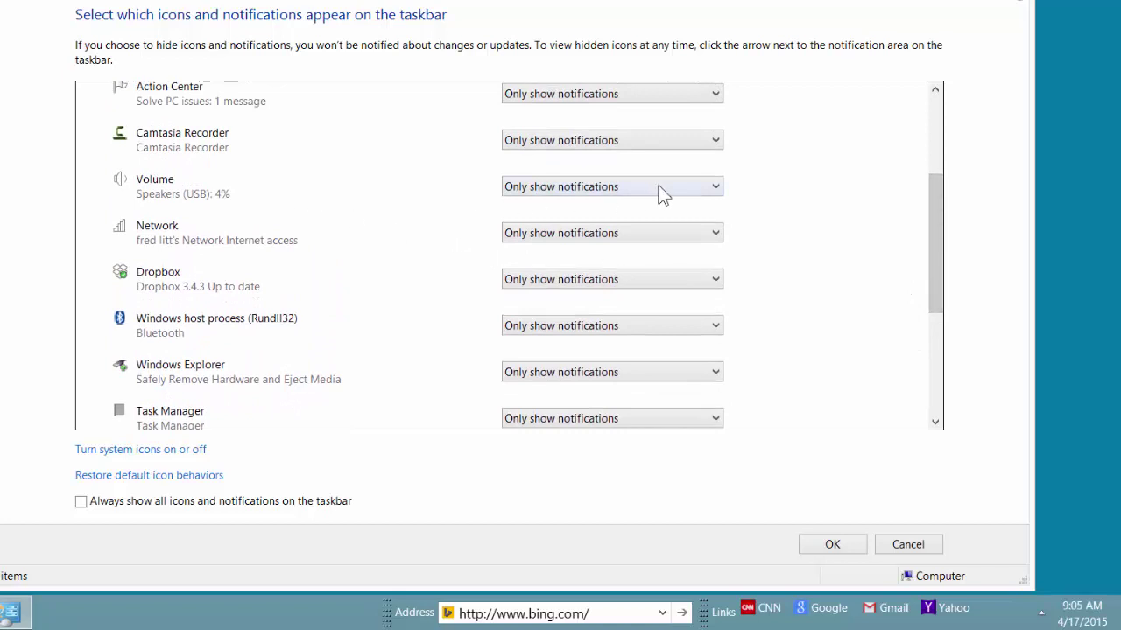
left_click(716, 187)
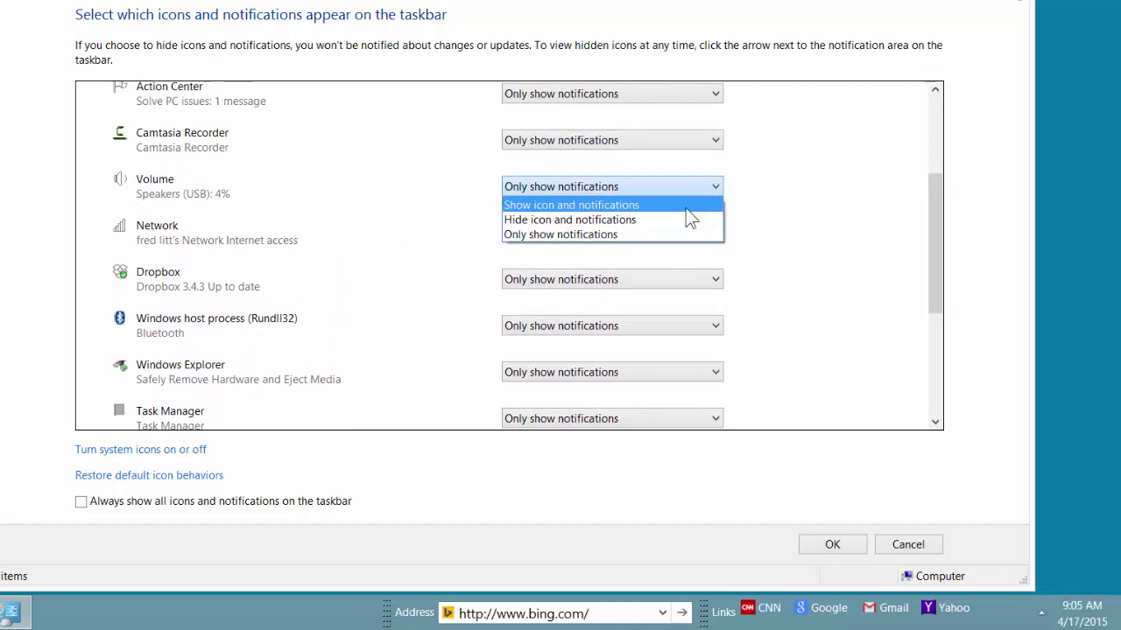
left_click(687, 209)
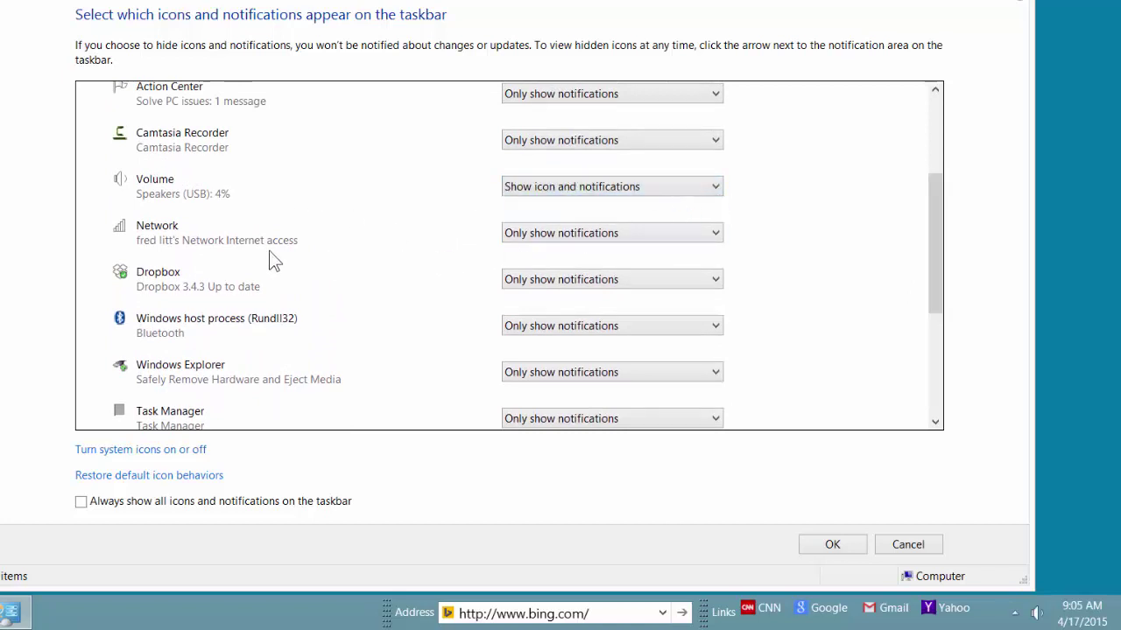
left_click(717, 234)
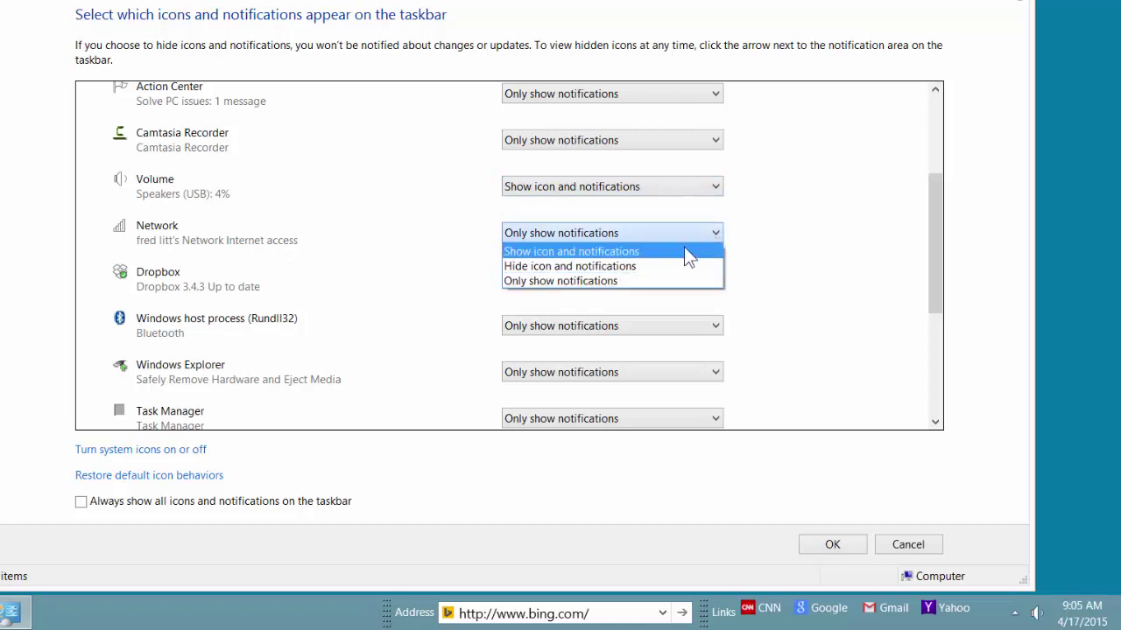
left_click(686, 254)
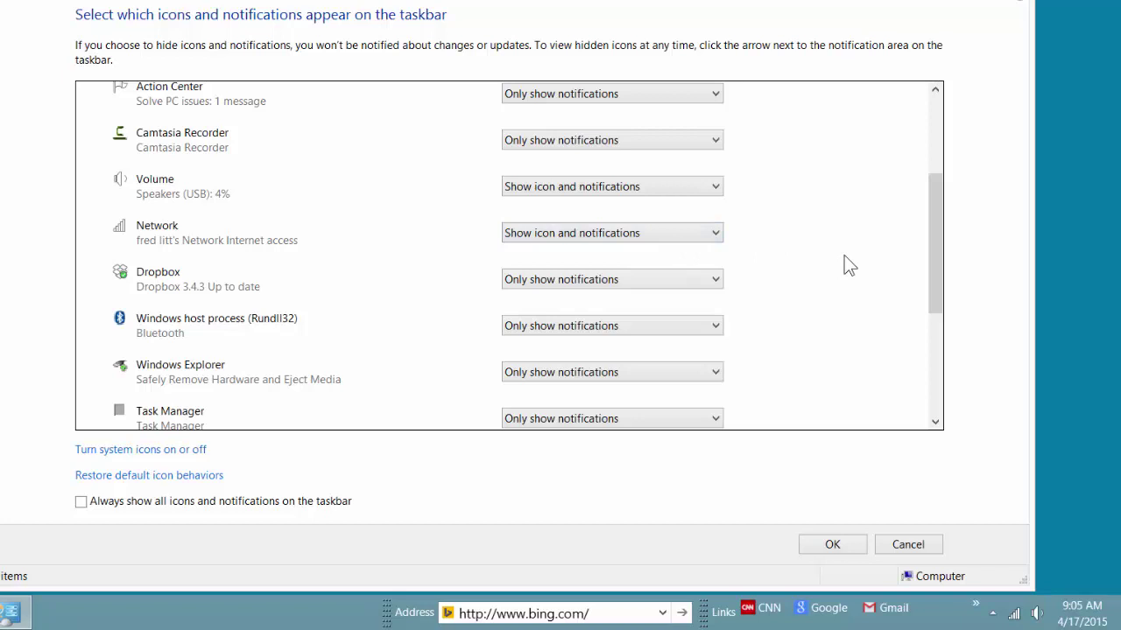
Return the Volume and Network icons to the "Only show notifications" behavior
left_click(714, 189)
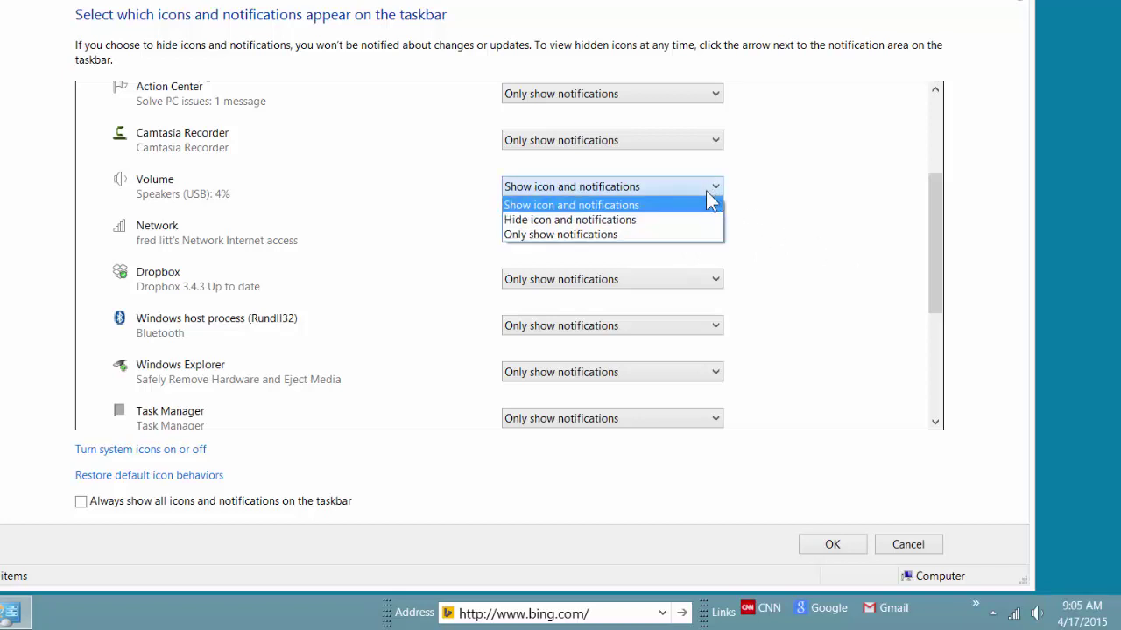
left_click(669, 234)
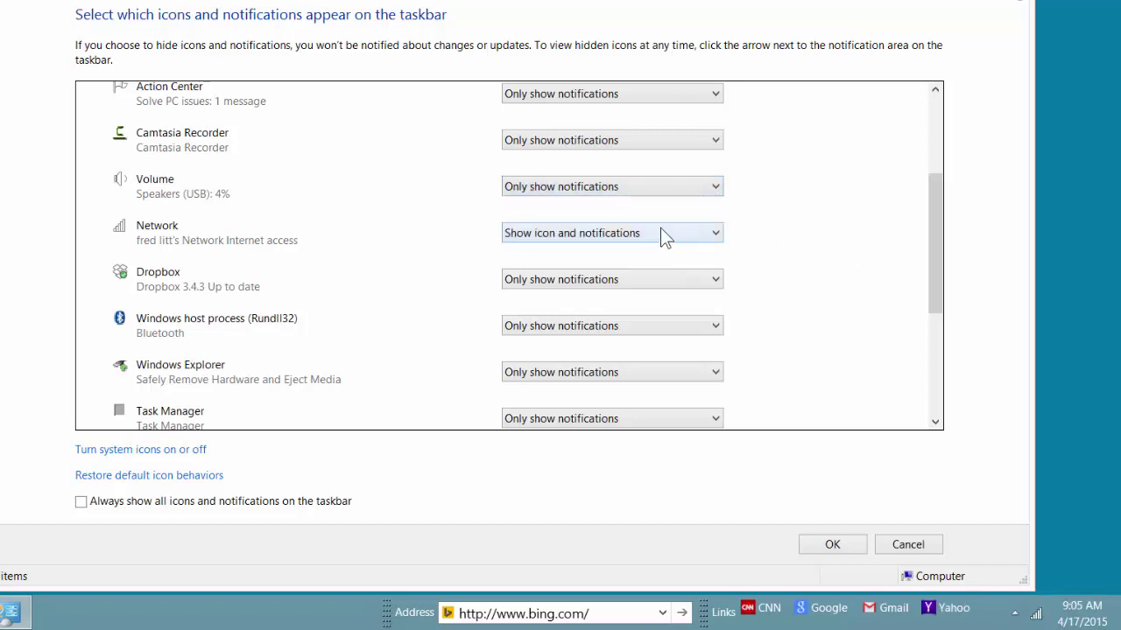
left_click(713, 233)
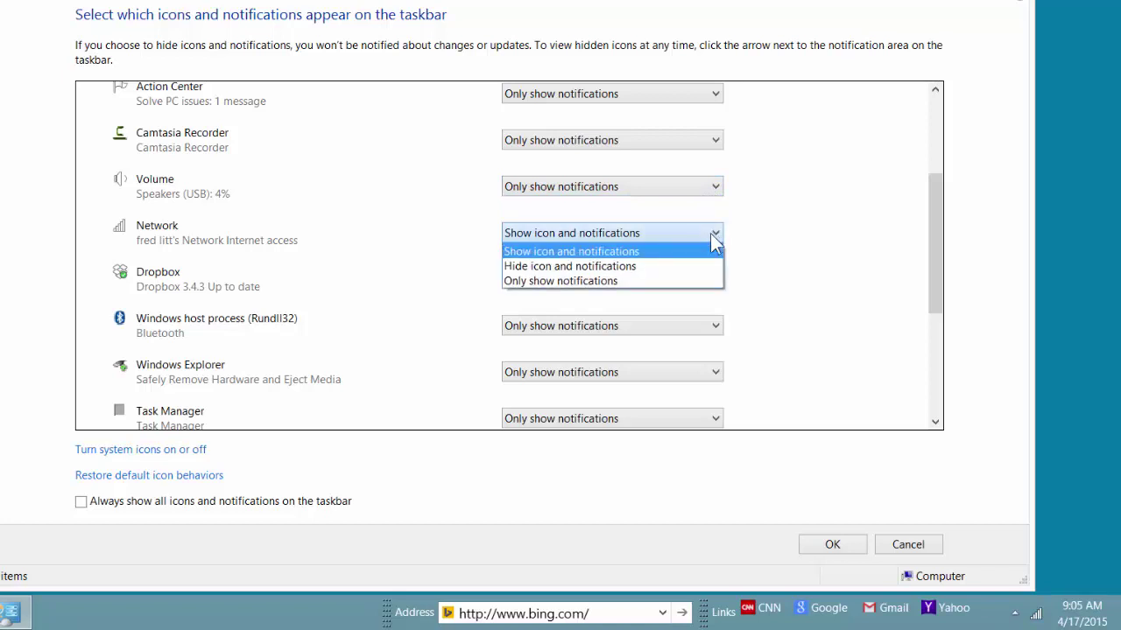
left_click(674, 282)
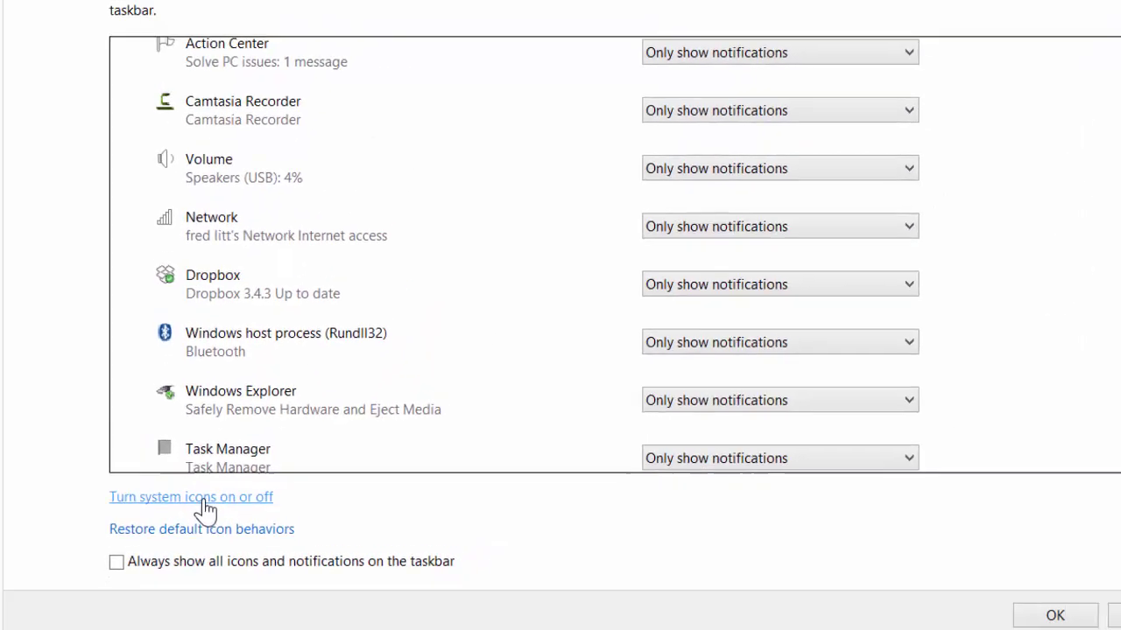
Open the settings for turning system icons on or off, and set Clock to Off
left_click(231, 361)
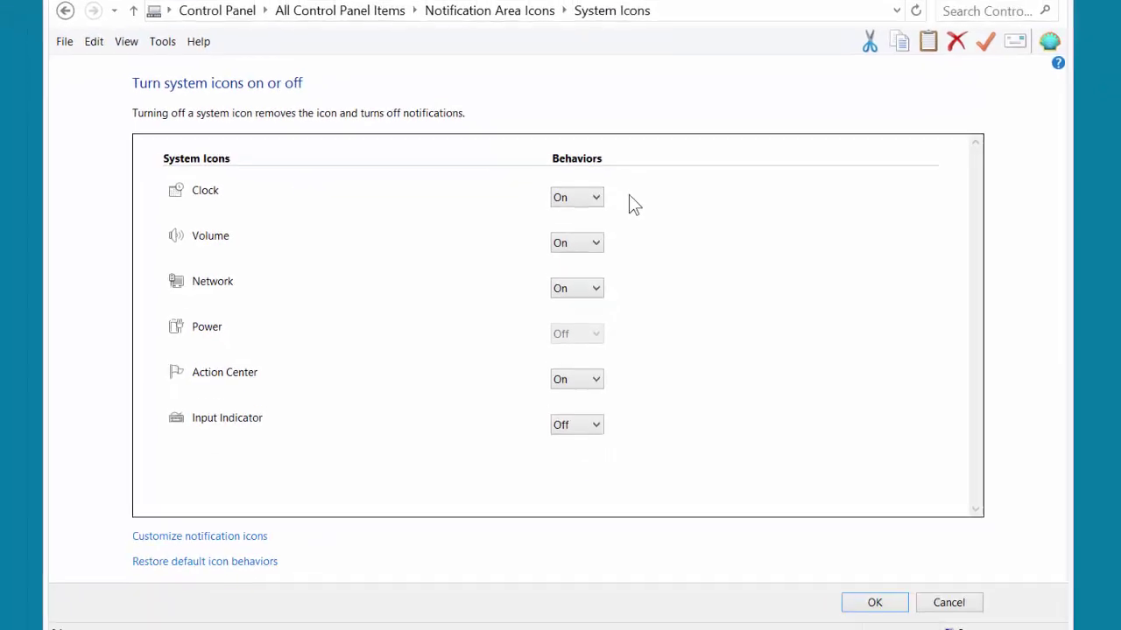
left_click(593, 172)
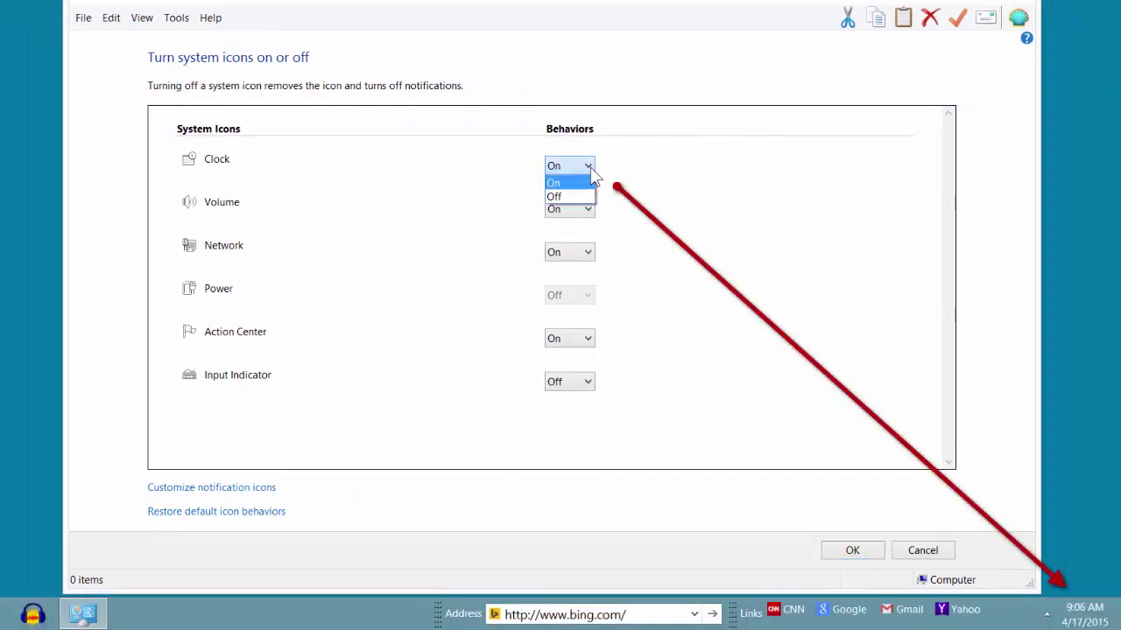
left_click(577, 197)
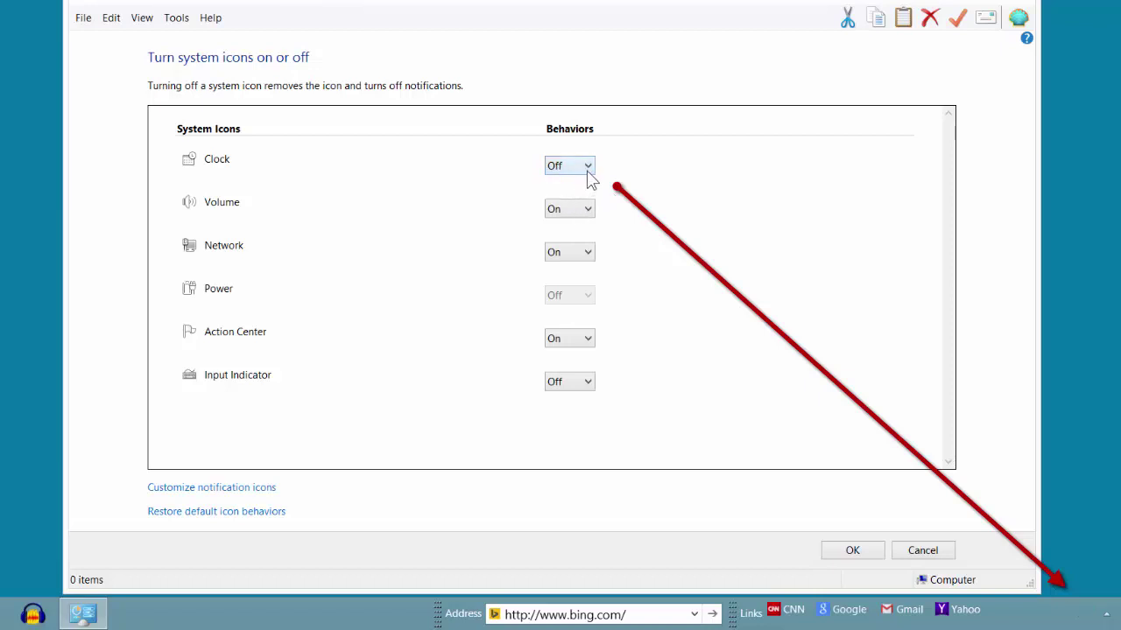
Set the Clock system icon back to On, and accept both the system icon and notification area settings
left_click(591, 170)
left_click(584, 189)
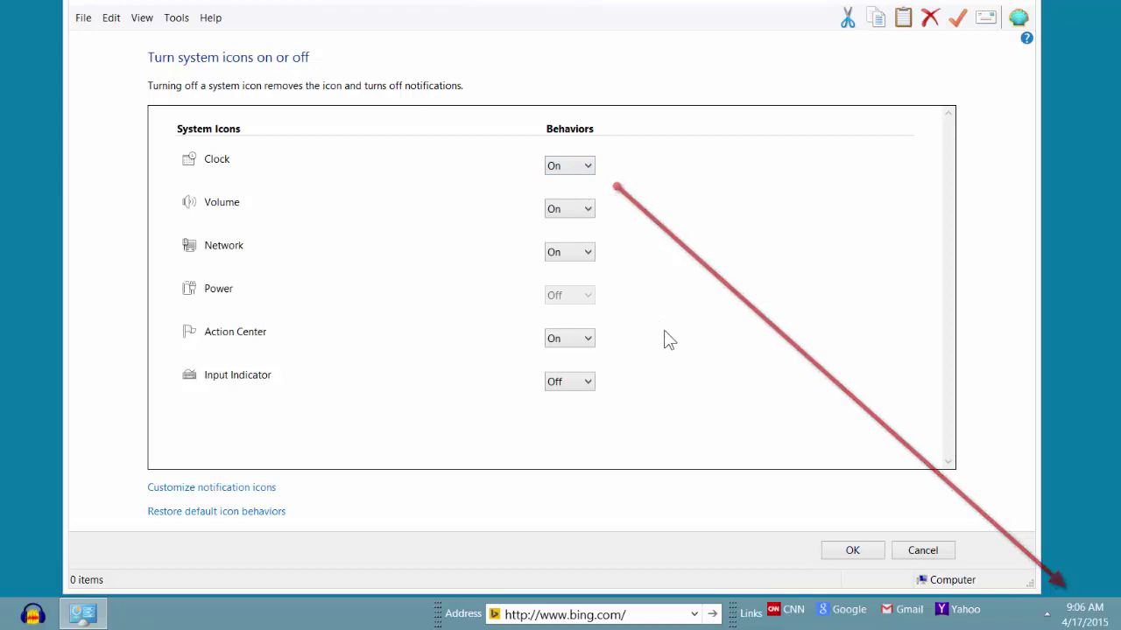
left_click(840, 553)
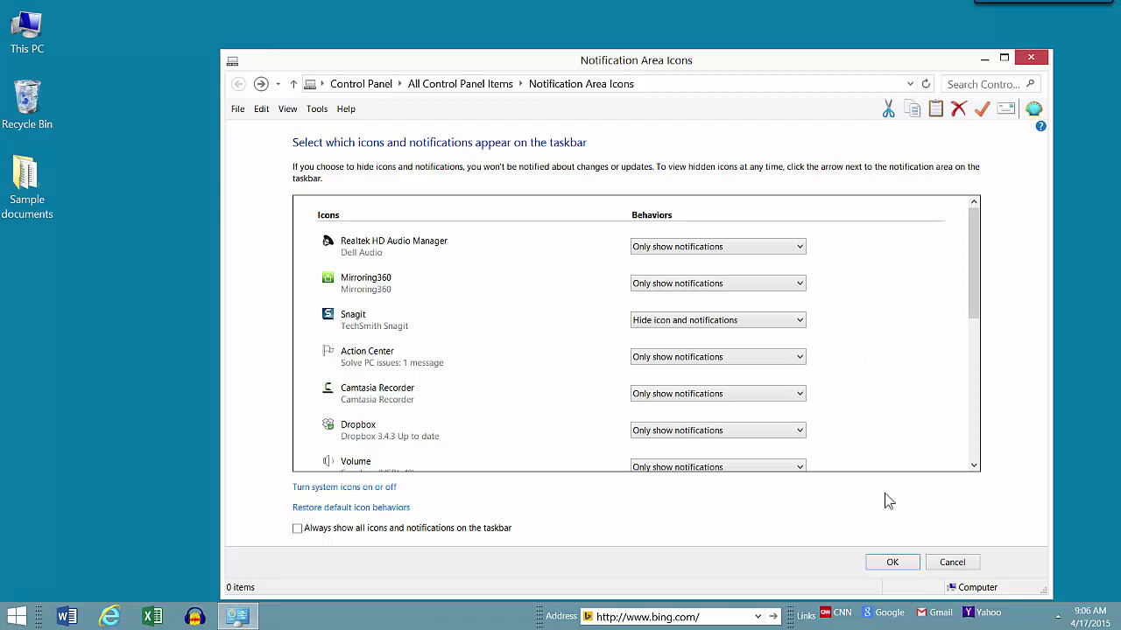
left_click(892, 562)
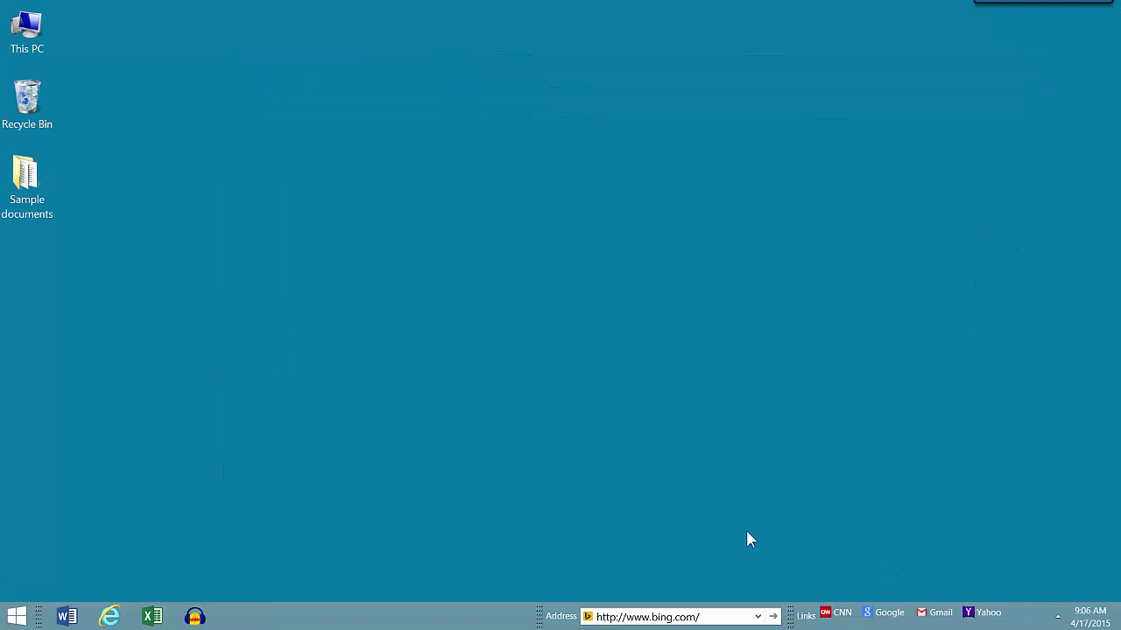
Open Word and Internet Explorer from the taskbar, and move the browser window so it only partly overlaps Word
left_click(69, 617)
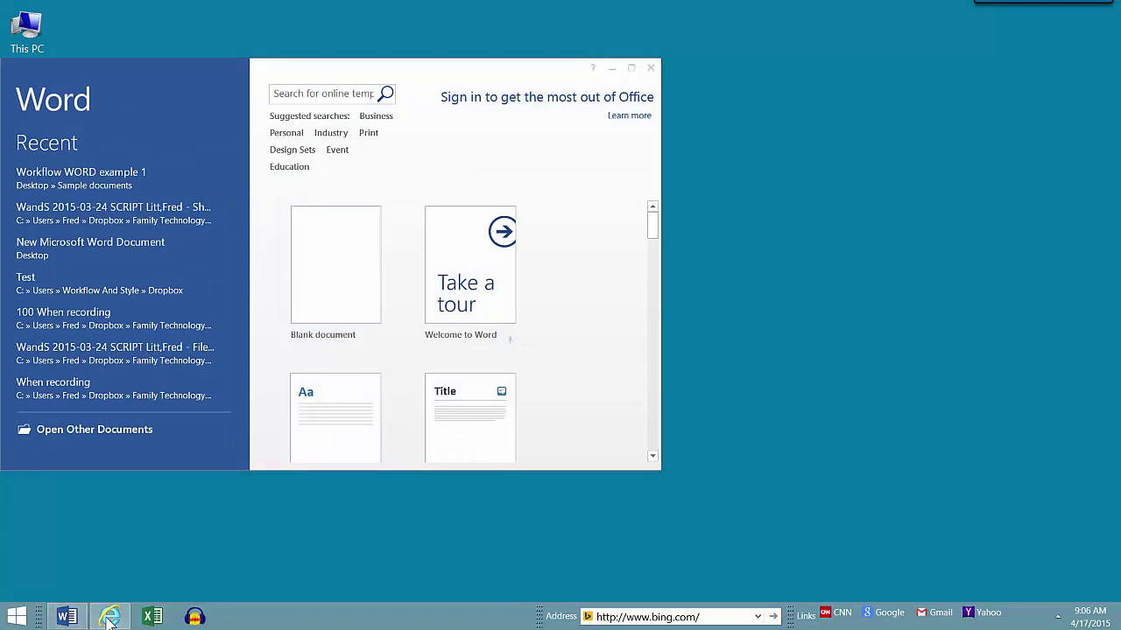
left_click(109, 616)
left_click_drag(418, 57, 624, 43)
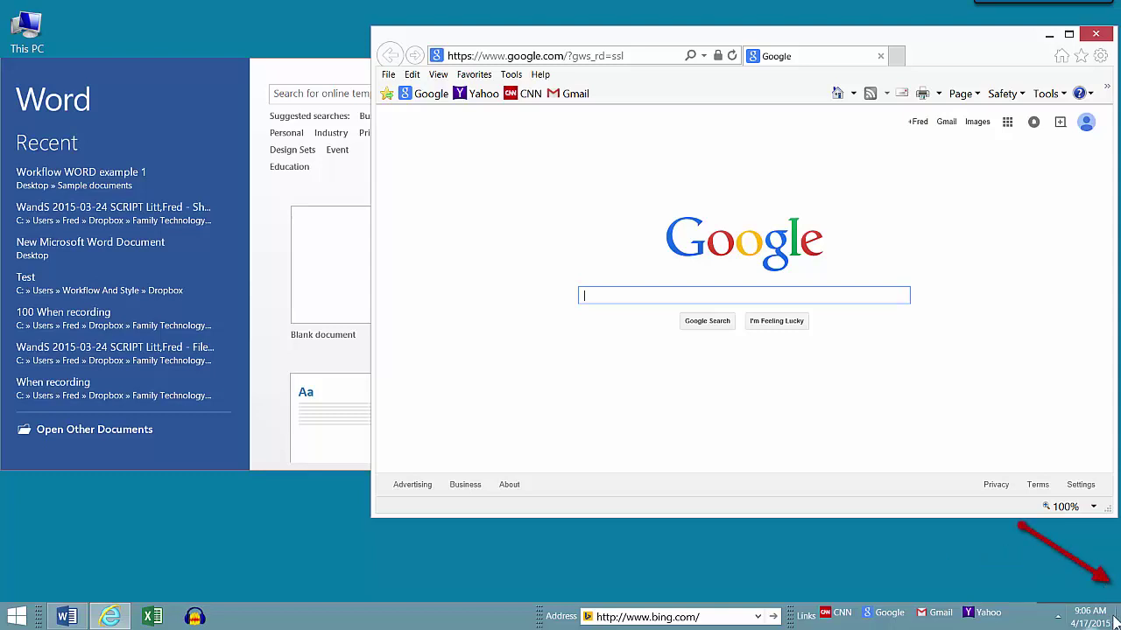
Toggle Show desktop several times to minimize and restore the Word and Internet Explorer windows, ending on the bare desktop
mouse_move(1118, 619)
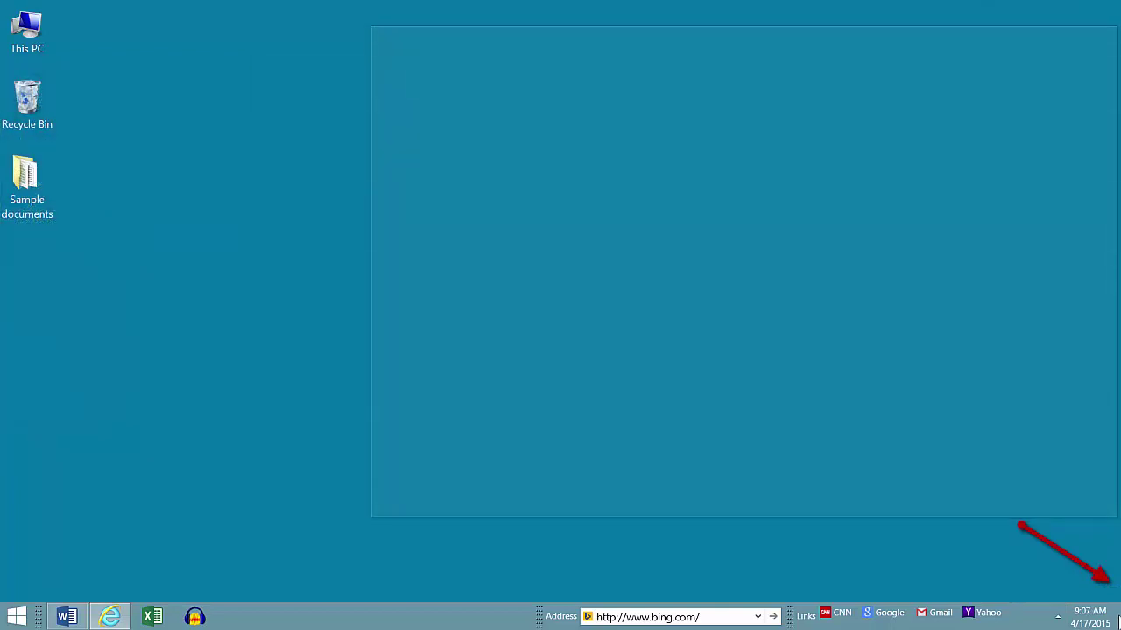
left_click(1118, 619)
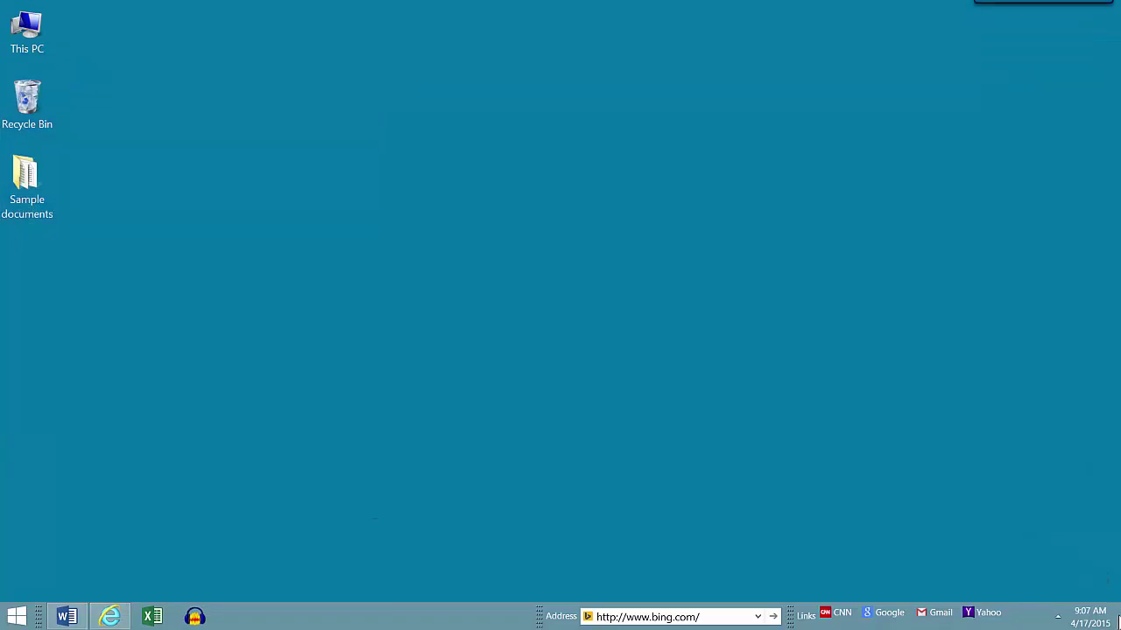
left_click(1118, 619)
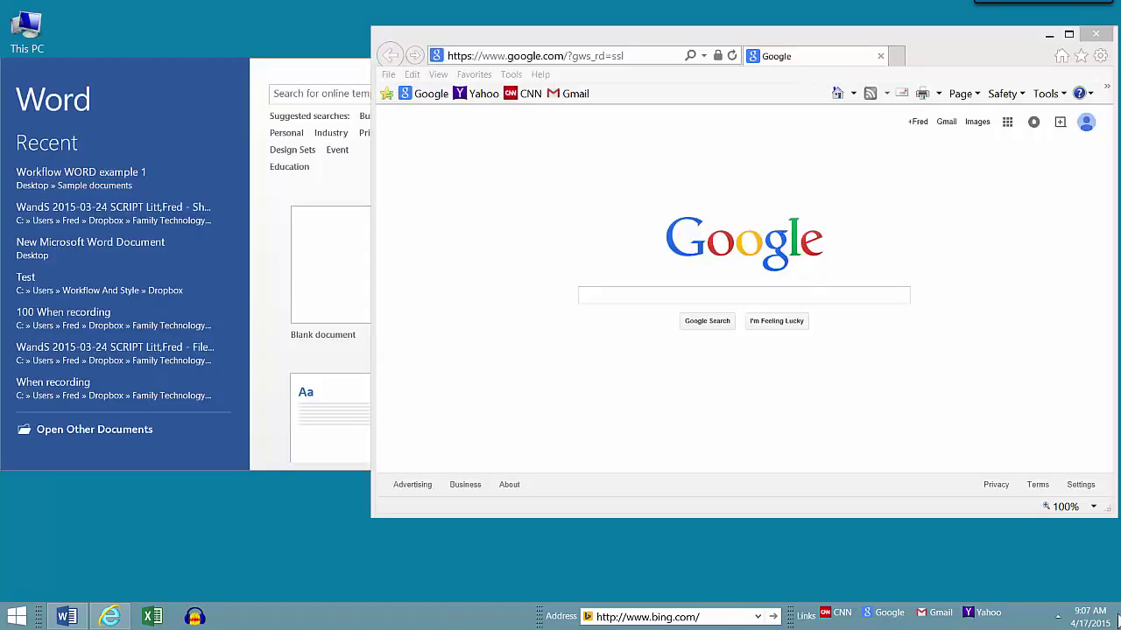
left_click(1118, 619)
left_click(1118, 619)
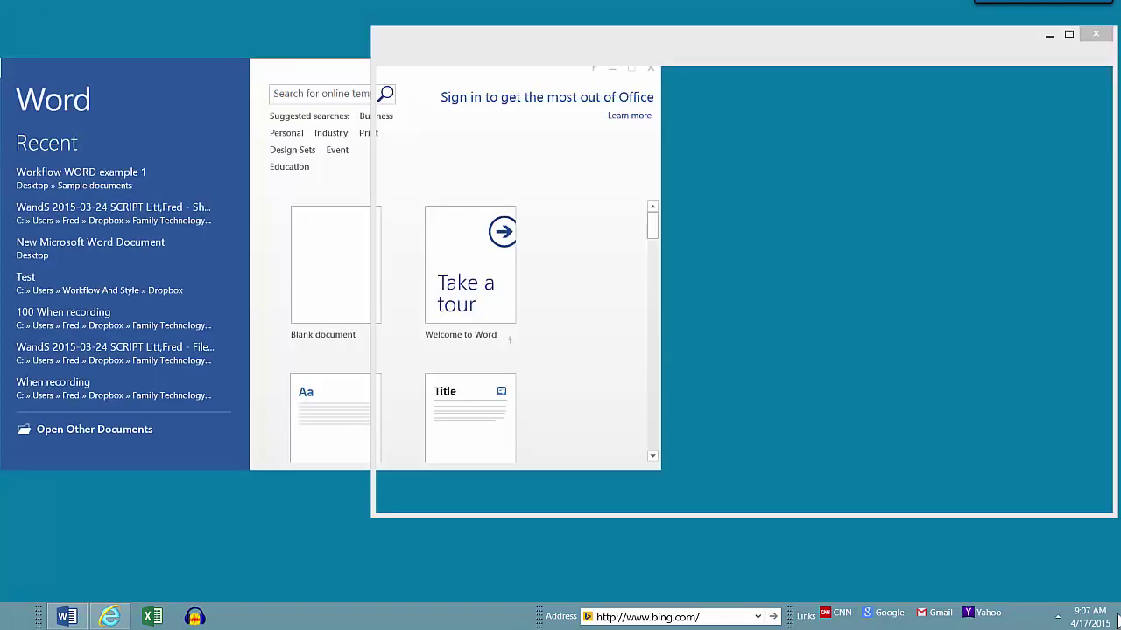
left_click(1118, 619)
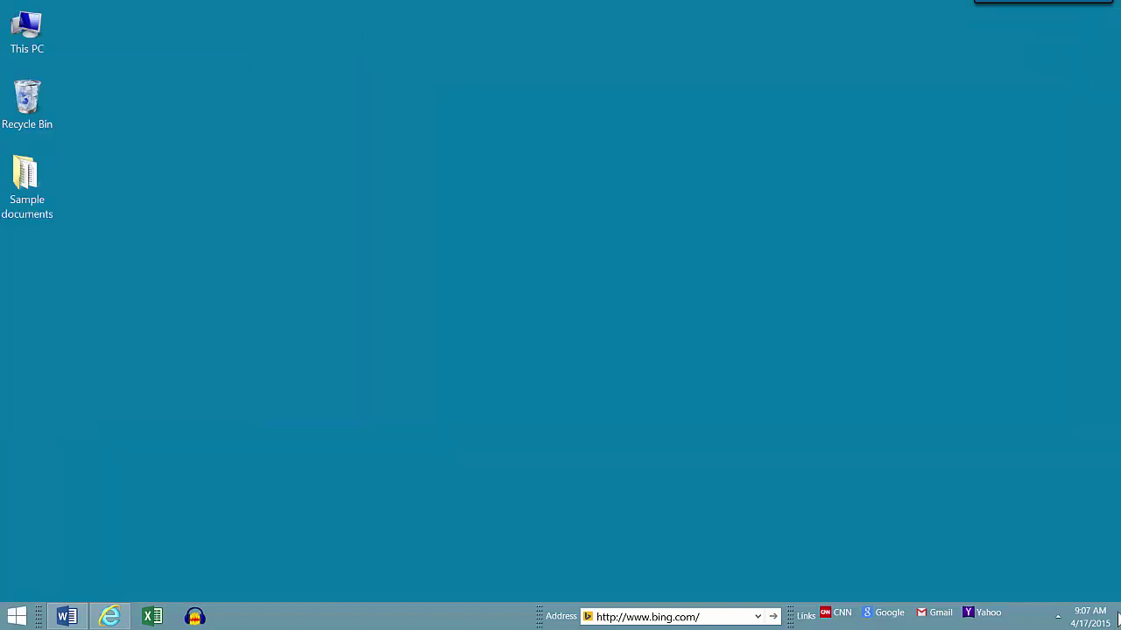